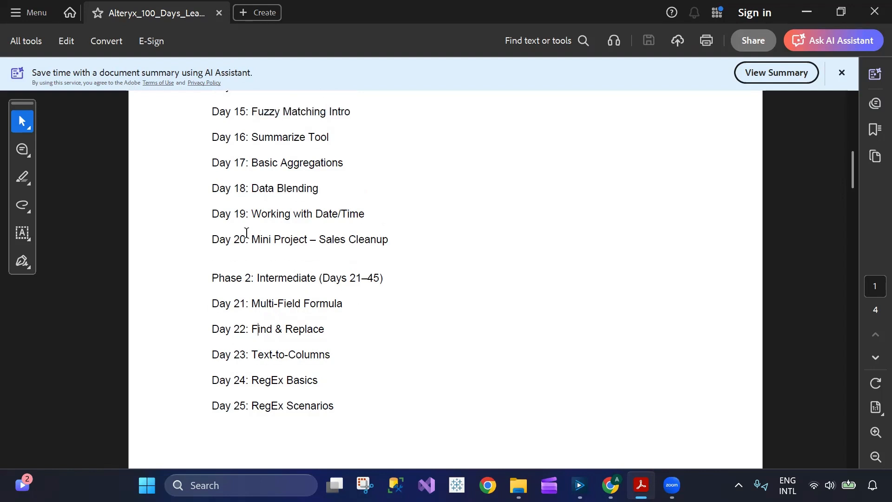
# Review the Day 20 mini project and Day 23 Text-to-Columns entries in the Alteryx learning plan.
pyautogui.moveTo(389, 241); pyautogui.dragTo(205, 243)
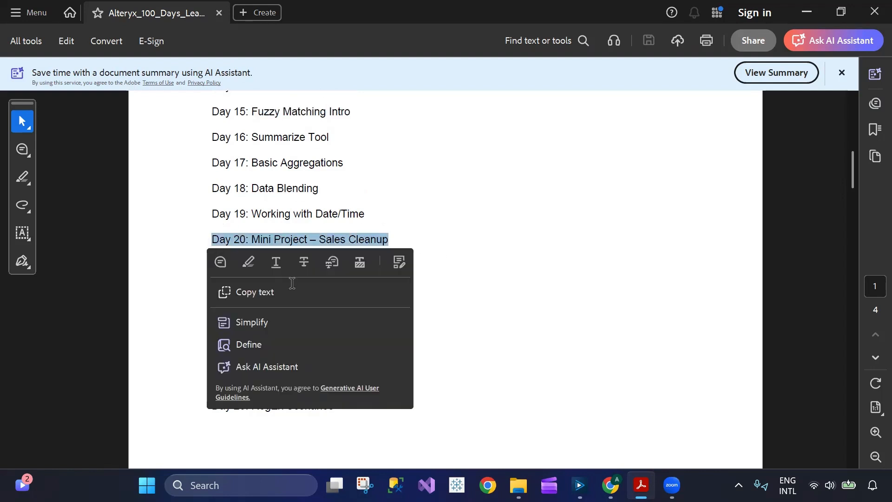
pyautogui.click(491, 275)
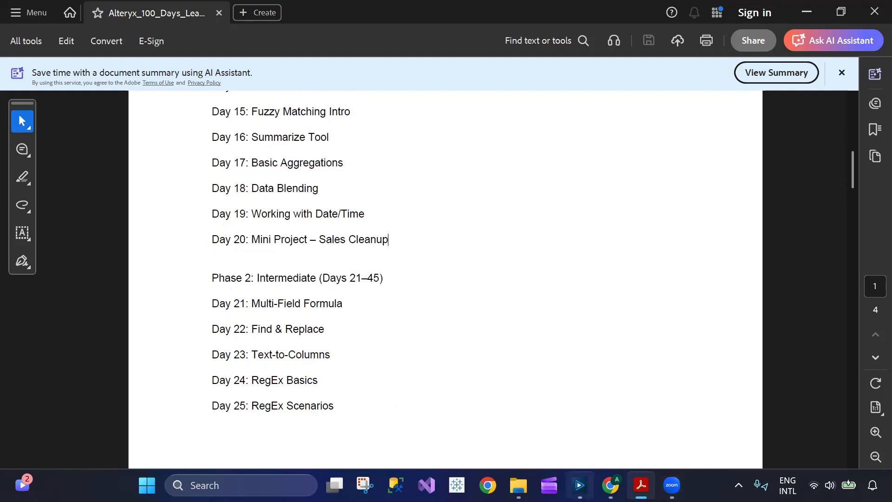
pyautogui.moveTo(209, 356); pyautogui.dragTo(351, 354)
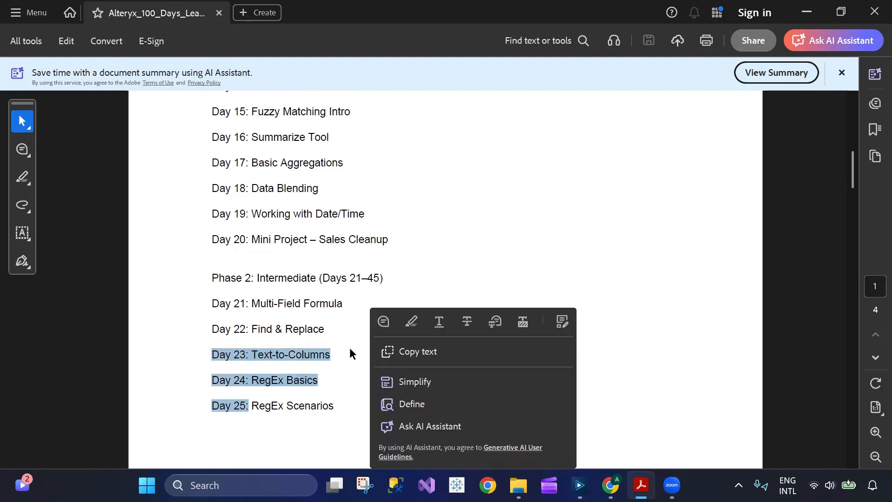
pyautogui.click(334, 346)
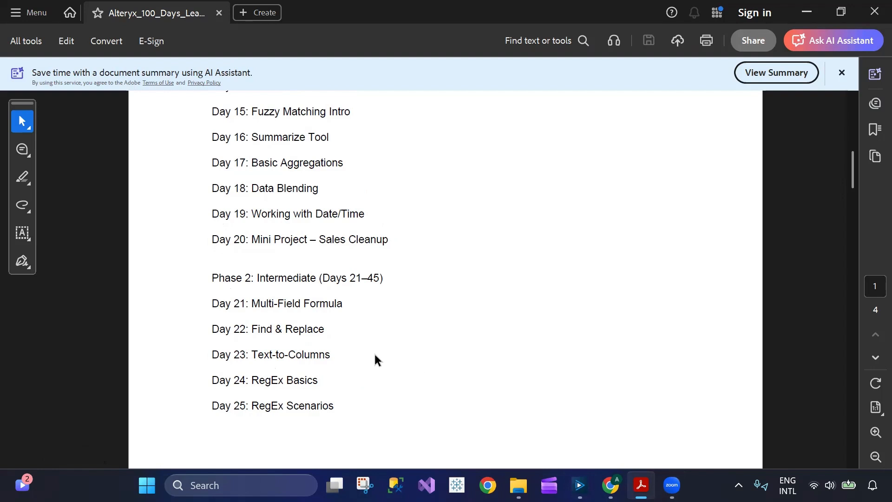
# Switch to Alteryx Designer and inspect the input data of the Text-To-Columns.yxmd and Text To Columns Tool.yxmd workflows.
pyautogui.click(579, 486)
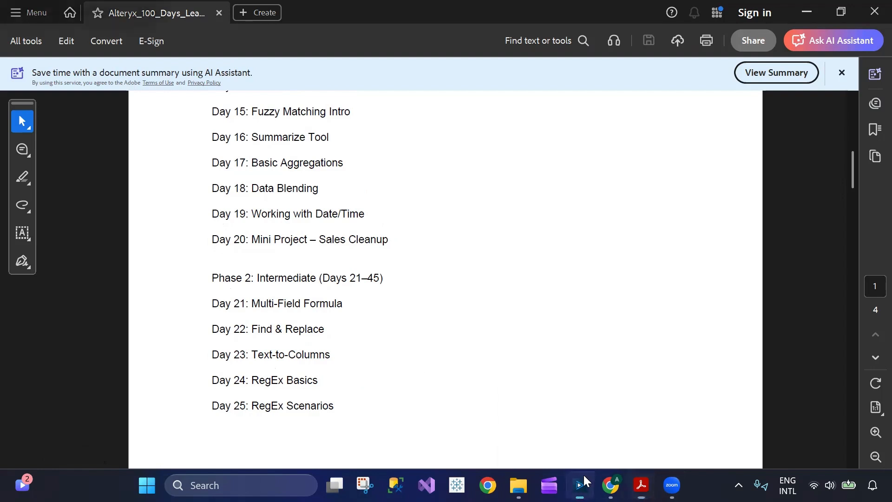
pyautogui.click(379, 118)
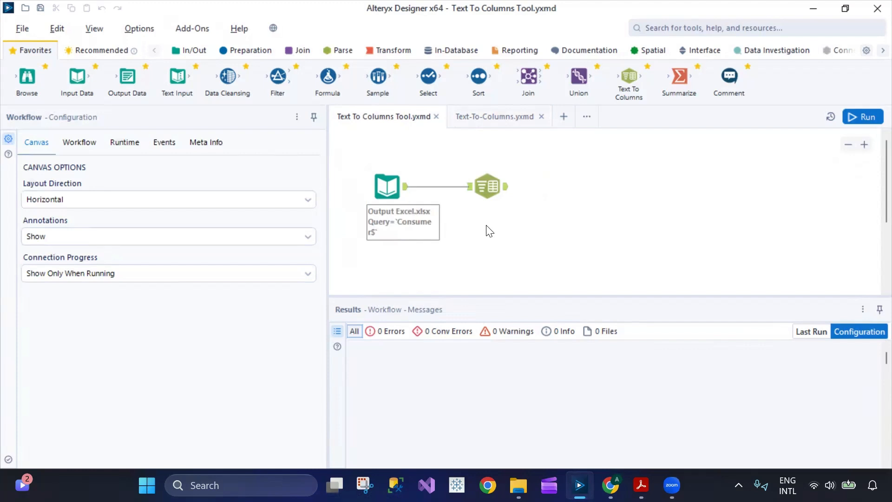
pyautogui.press('XF86MonBrightnessUp')
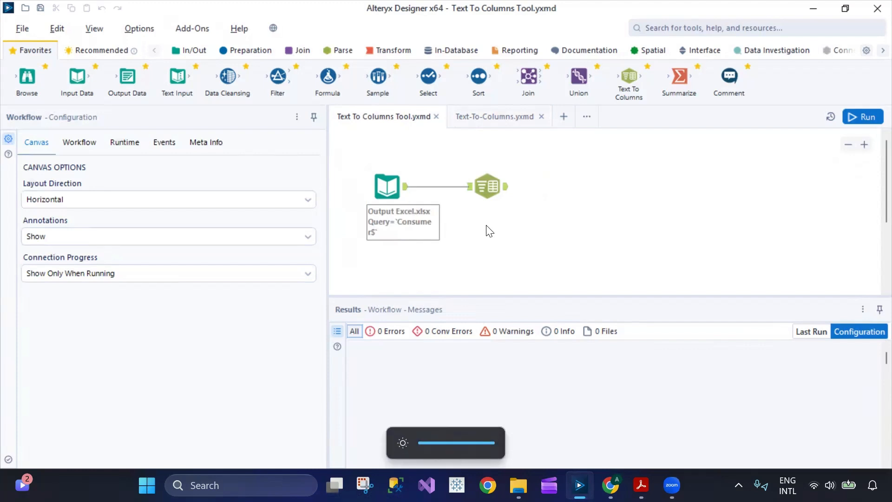
pyautogui.click(491, 119)
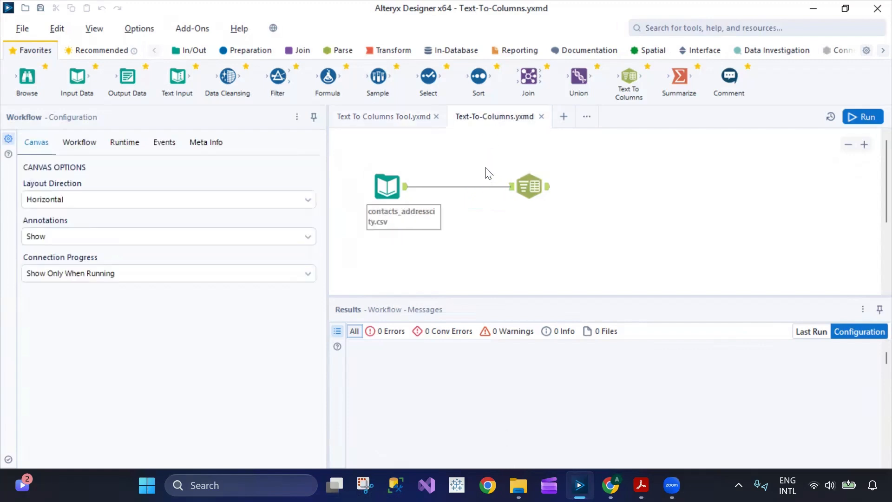
pyautogui.click(378, 182)
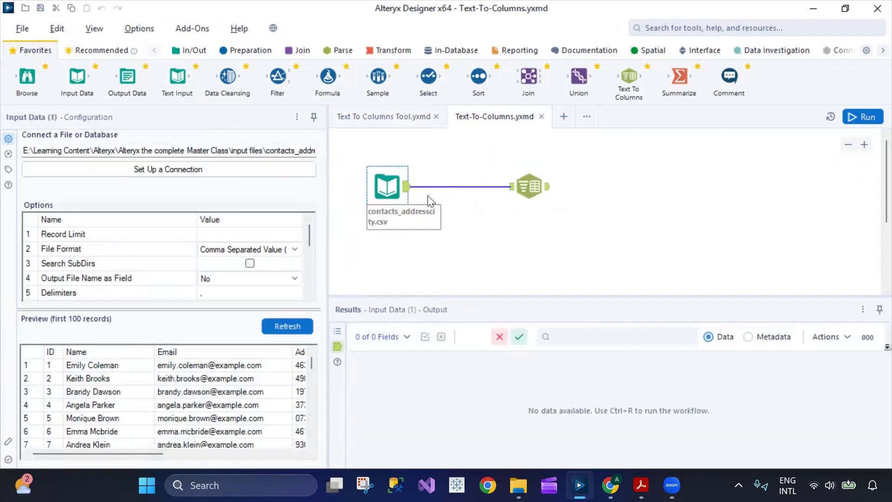
pyautogui.click(384, 117)
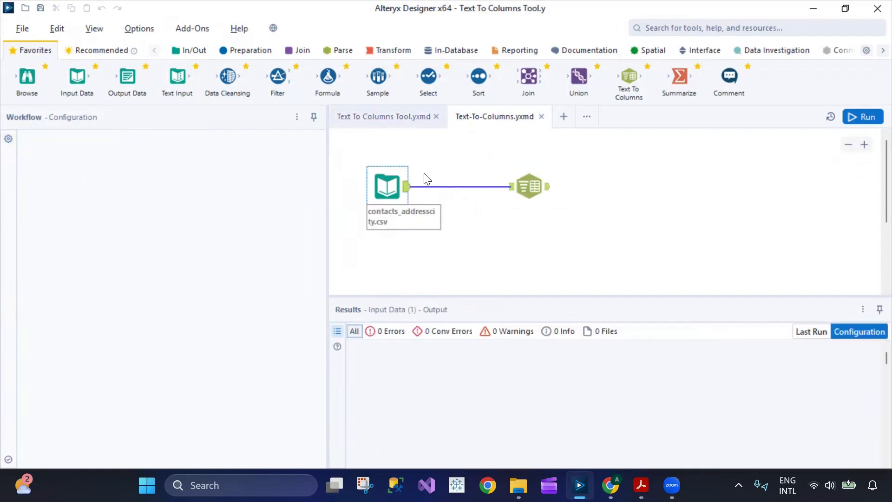
pyautogui.click(386, 183)
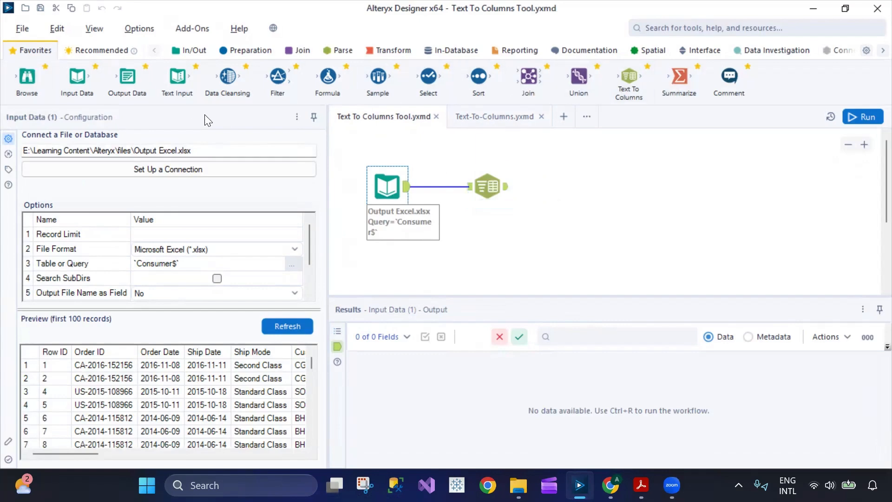
# Show the Parse tools and examine the Output Excel.xlsx preview columns alongside the Text To Columns tool's configuration.
pyautogui.click(332, 50)
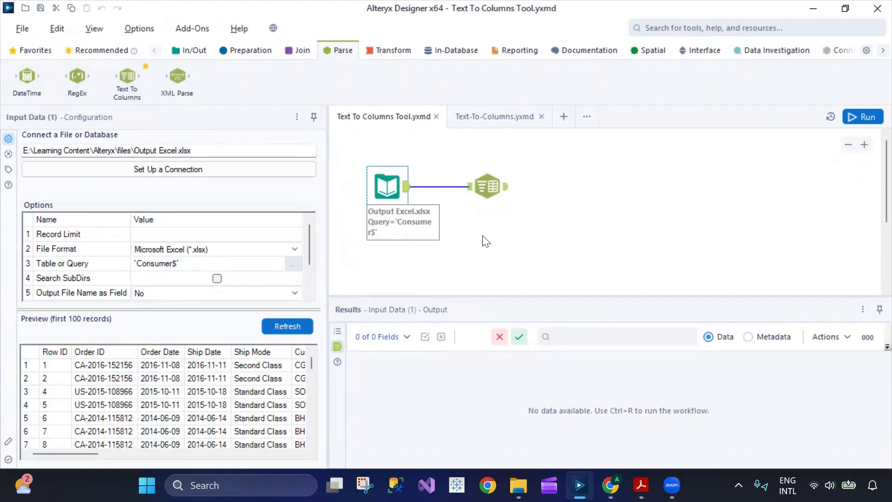
pyautogui.click(481, 187)
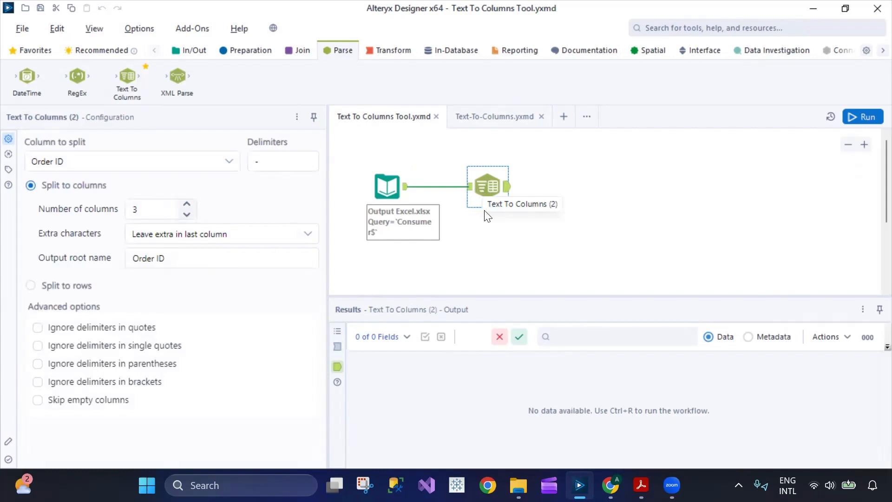
pyautogui.click(387, 186)
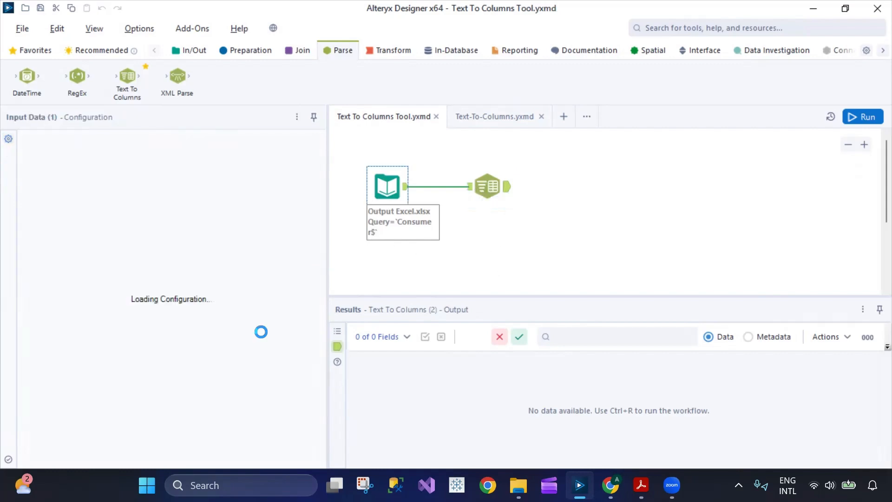
pyautogui.moveTo(124, 460); pyautogui.dragTo(244, 463)
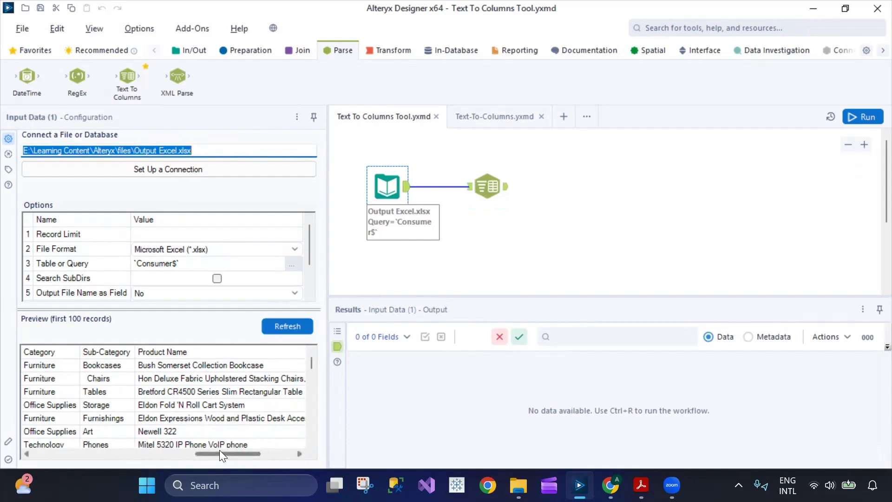
pyautogui.moveTo(199, 455); pyautogui.dragTo(221, 458)
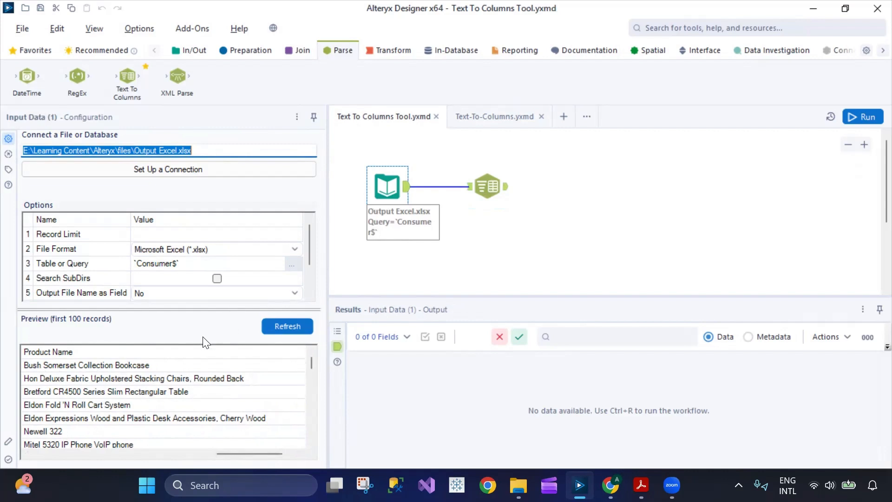
pyautogui.click(482, 183)
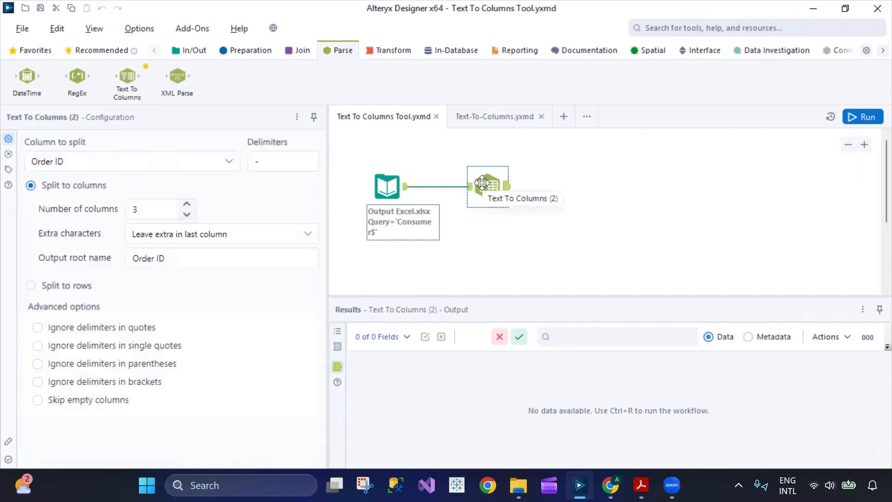
# Search the tools for "text" and open the example workflow for the Text To Columns tool.
pyautogui.click(670, 27)
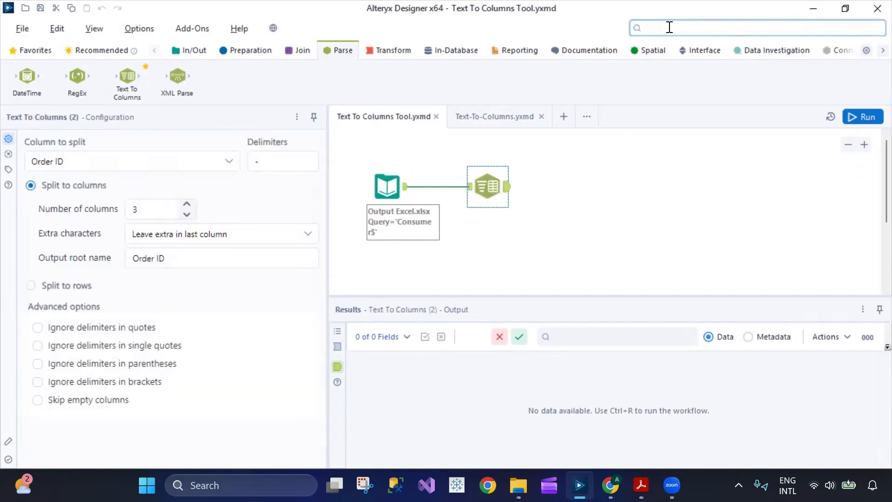
pyautogui.write('text')
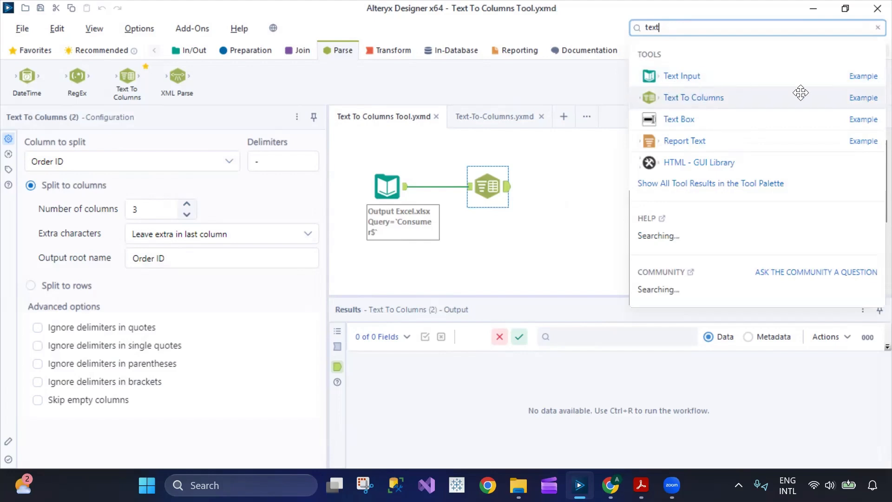
pyautogui.click(852, 98)
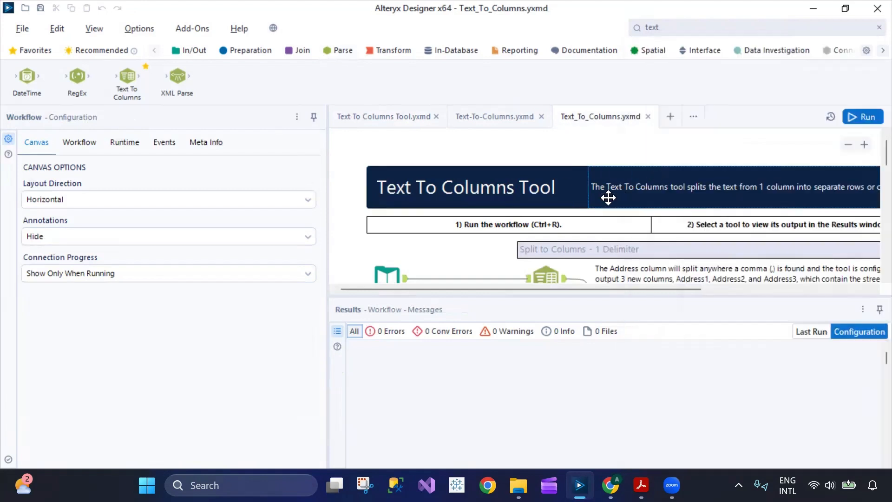
# Examine the example workflow's delimiter explanations and the Address column in its input data preview.
pyautogui.moveTo(623, 289); pyautogui.dragTo(677, 290)
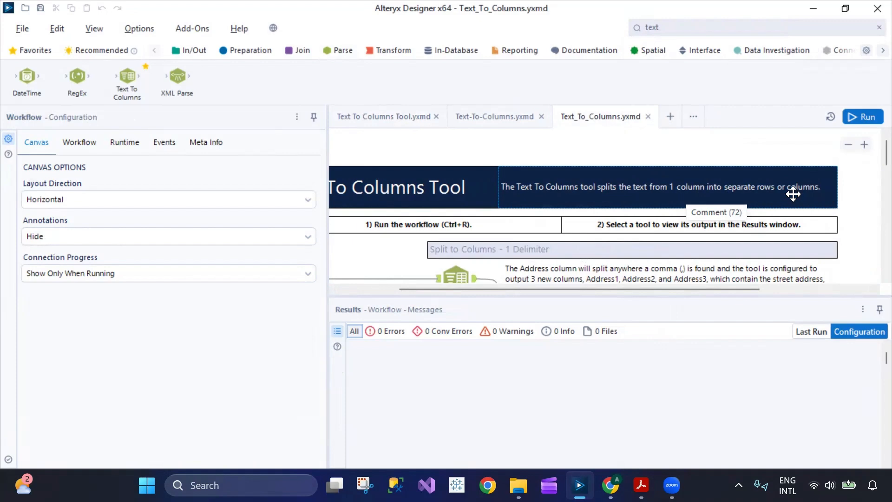
pyautogui.scroll(-3, 773, 223)
pyautogui.scroll(-3, 773, 223)
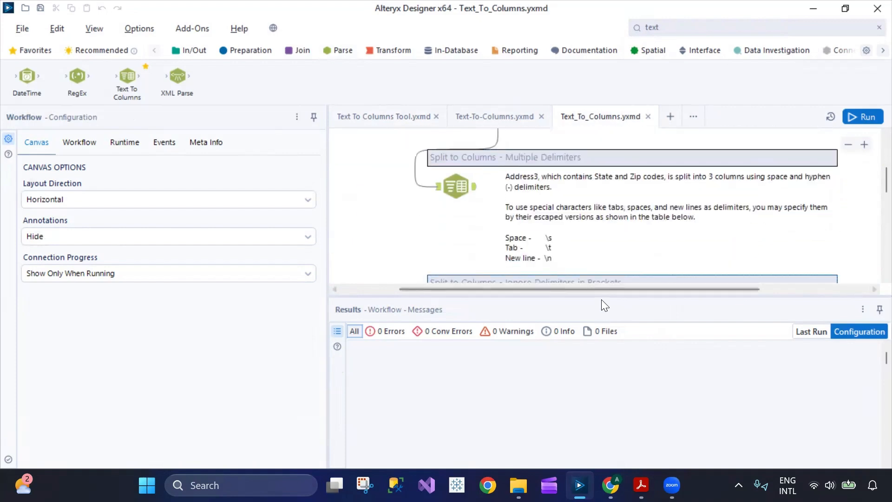
pyautogui.moveTo(599, 289); pyautogui.dragTo(459, 263)
pyautogui.scroll(4, 459, 263)
pyautogui.click(387, 223)
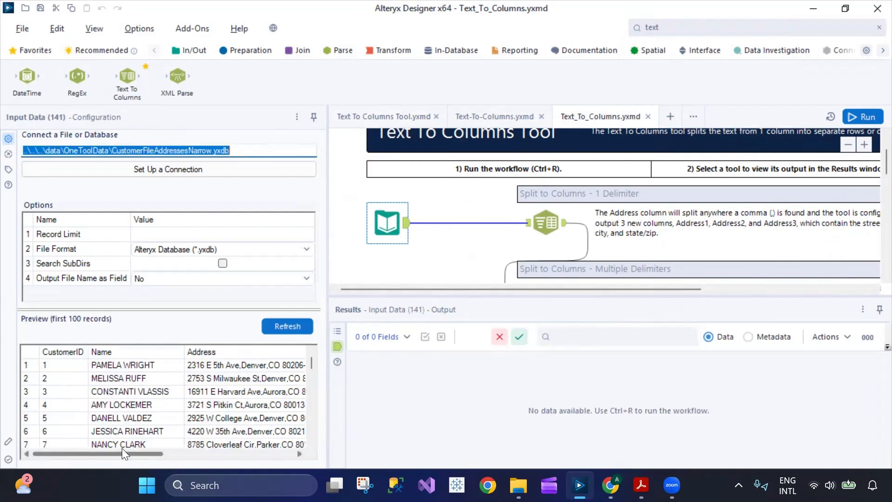
pyautogui.moveTo(122, 453)
pyautogui.mouseDown()
pyautogui.moveTo(258, 470)
pyautogui.moveTo(231, 457)
pyautogui.moveTo(125, 454)
pyautogui.mouseUp()
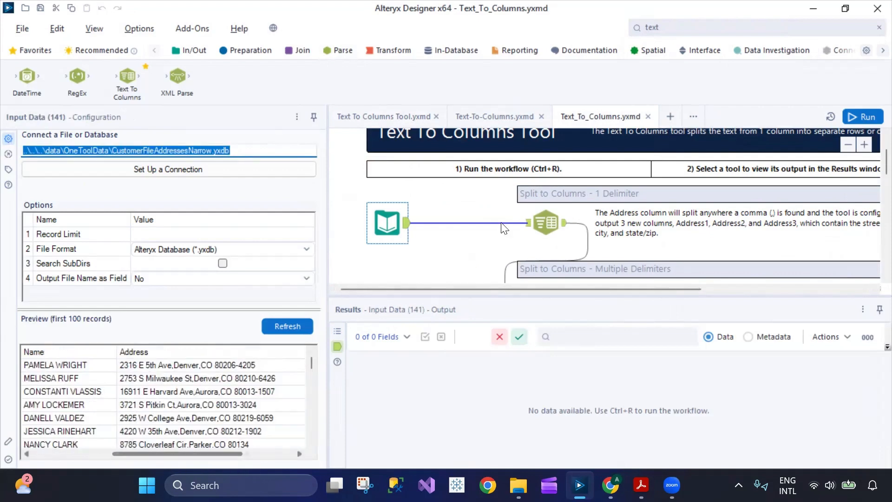
# Run the example workflow and view the address columns produced by the Split to Columns - 1 Delimiter tool.
pyautogui.click(561, 227)
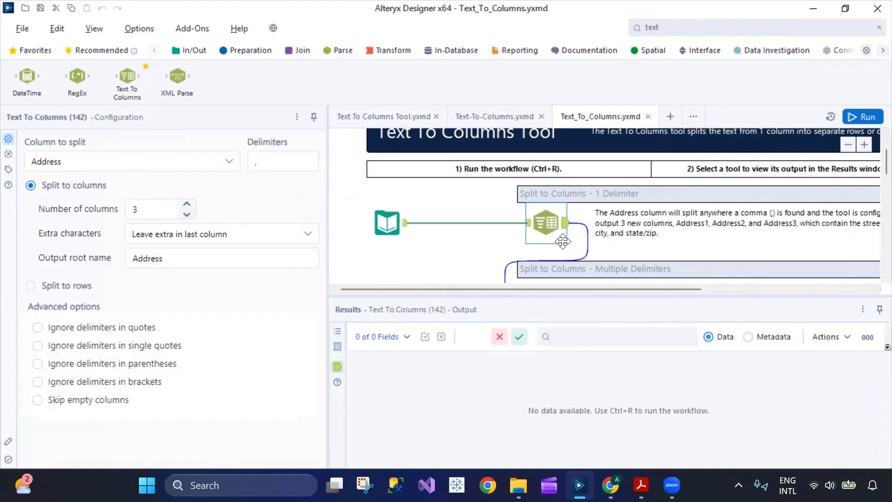
pyautogui.click(858, 119)
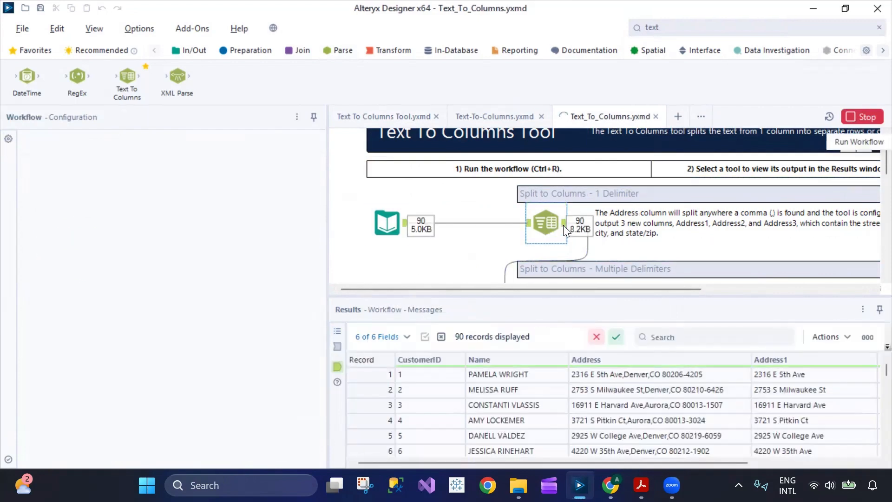
pyautogui.moveTo(576, 462); pyautogui.dragTo(727, 453)
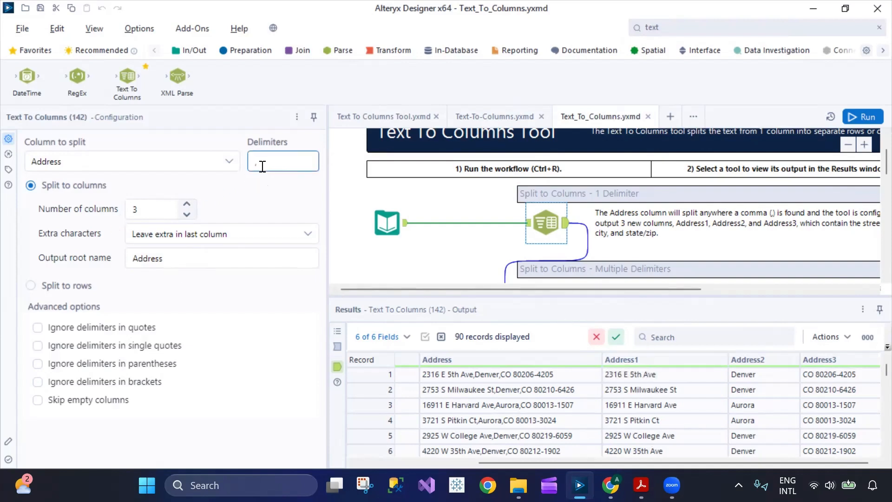
# Return to the Text To Columns Tool.yxmd workflow and compare its Order ID input data with the Text To Columns settings.
pyautogui.click(368, 124)
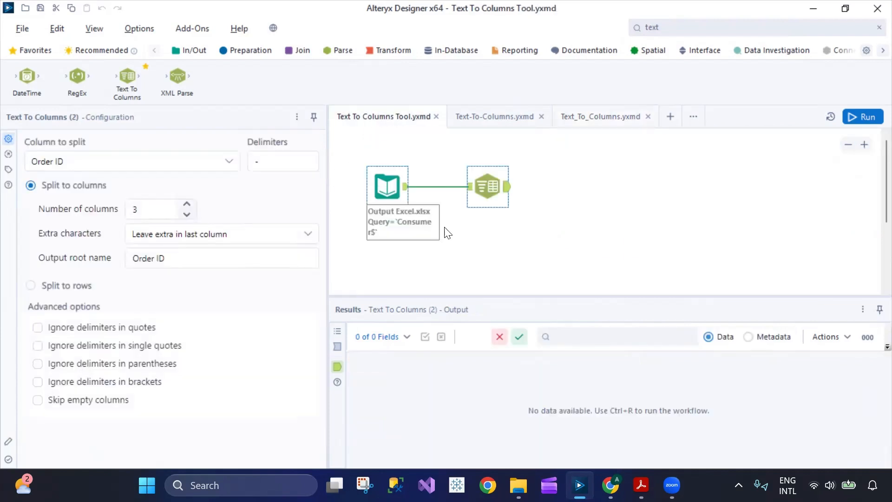
pyautogui.click(384, 184)
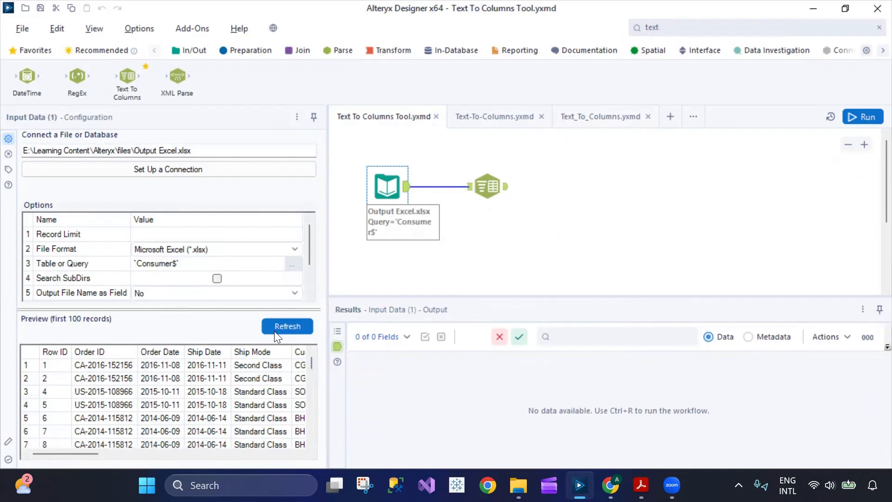
pyautogui.click(487, 187)
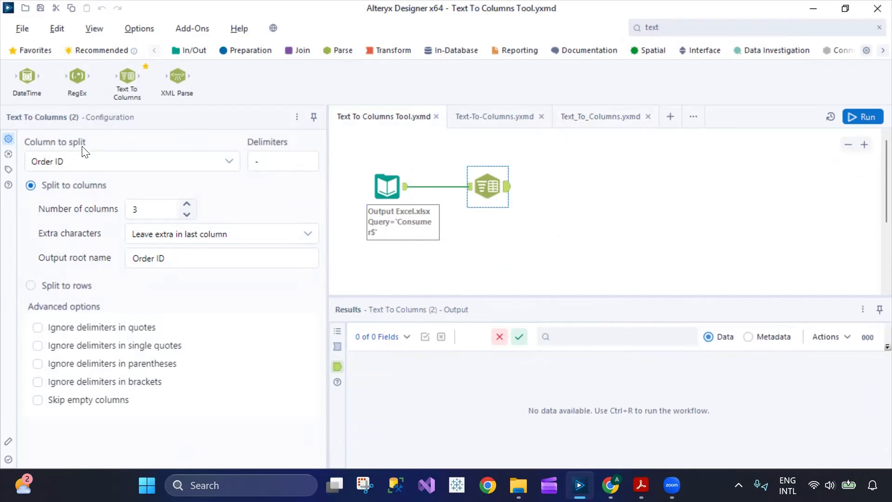
pyautogui.click(377, 182)
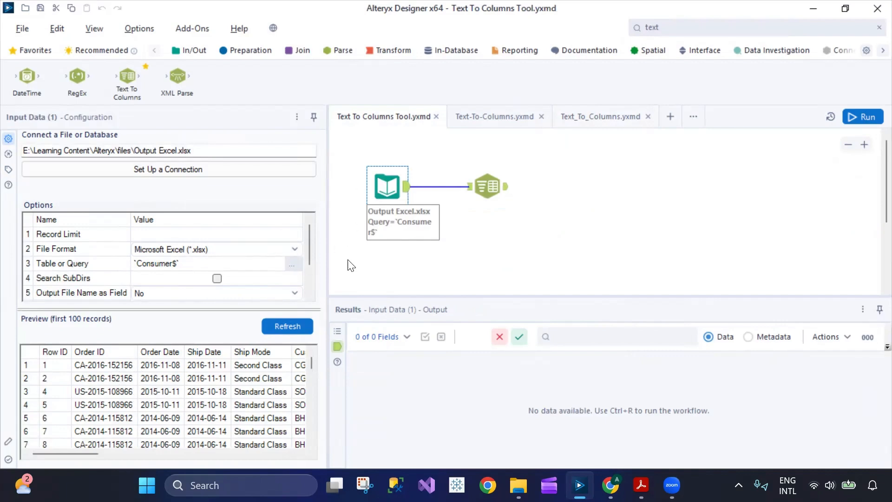
pyautogui.click(487, 186)
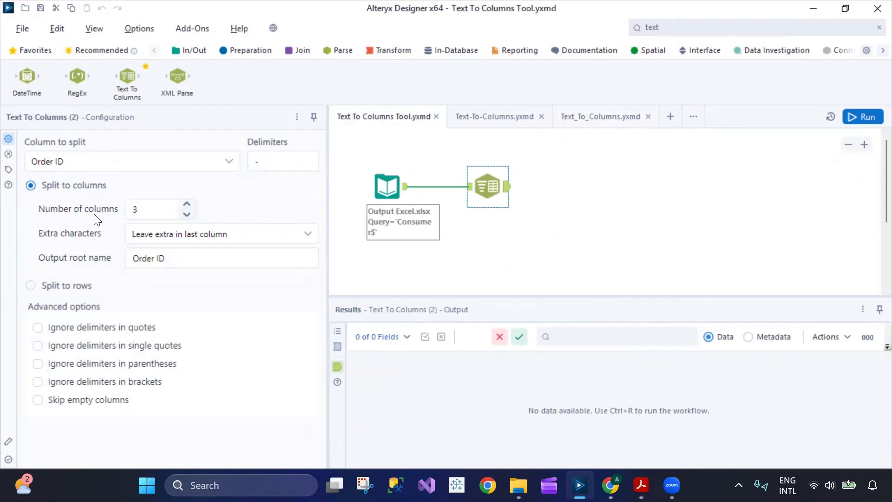
# Review the Extra characters choices and the column list, keeping "Leave extra in last column" and Order ID selected.
pyautogui.click(187, 215)
pyautogui.click(167, 237)
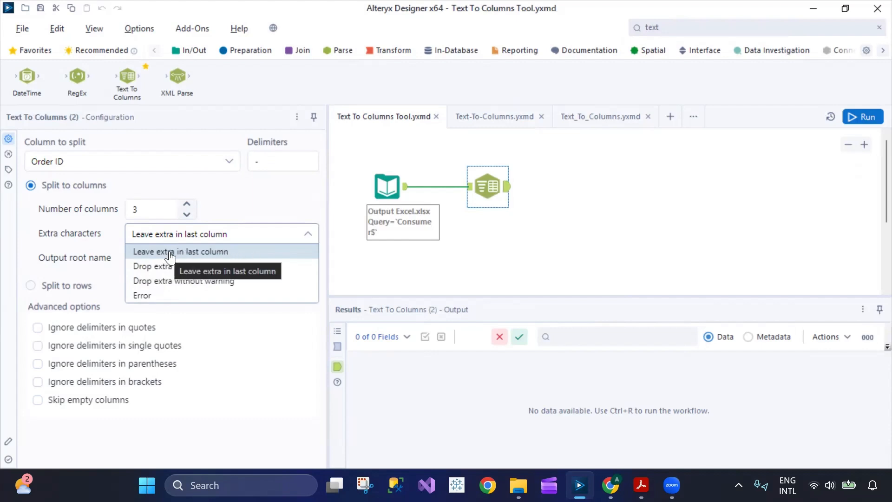
pyautogui.click(225, 252)
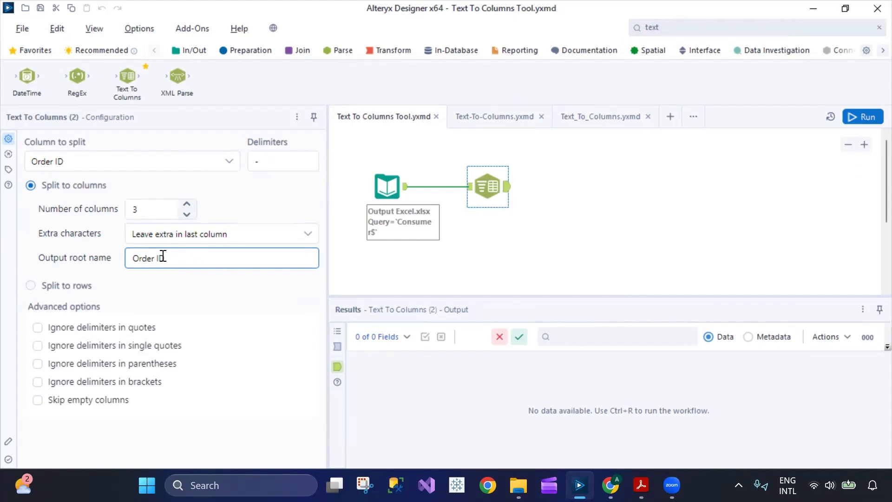
pyautogui.click(141, 175)
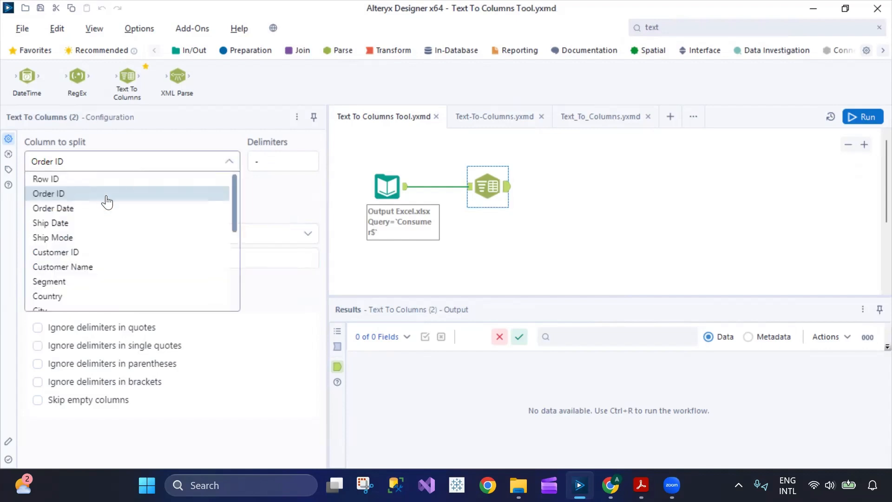
pyautogui.click(107, 194)
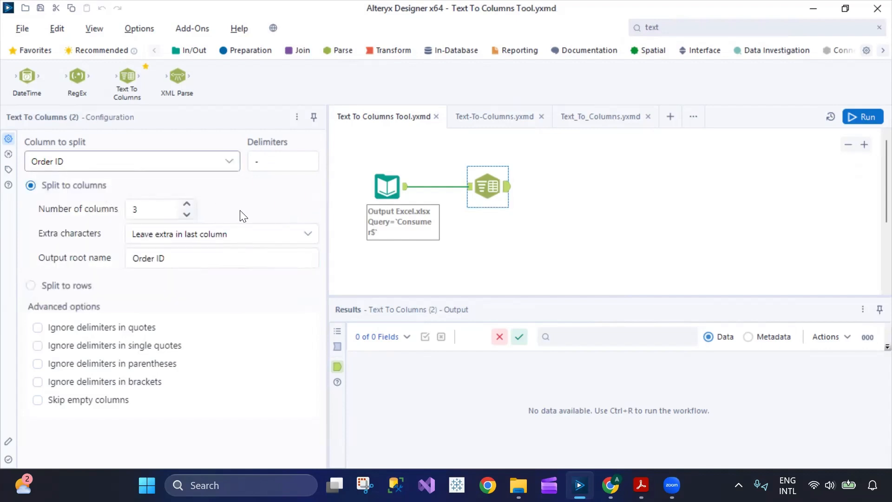
# Look through the Output Excel.xlsx input preview and set the Text To Columns column to split to Product Name.
pyautogui.click(402, 210)
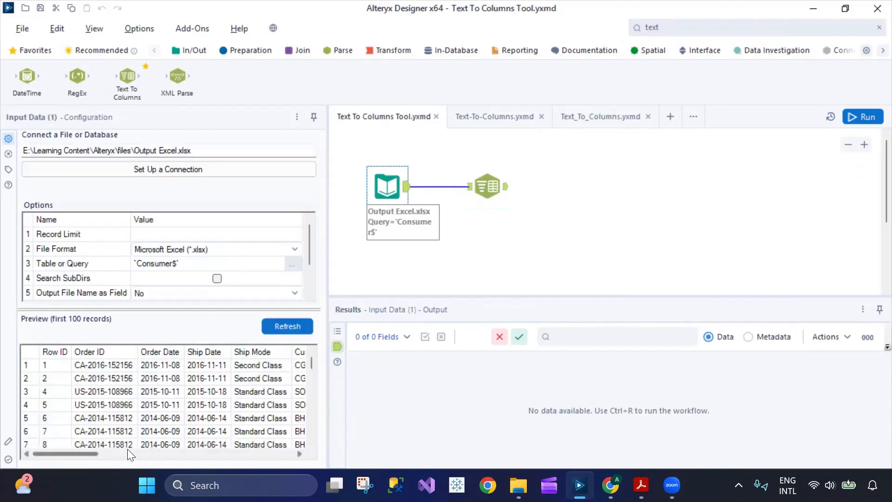
pyautogui.moveTo(97, 457); pyautogui.dragTo(200, 450)
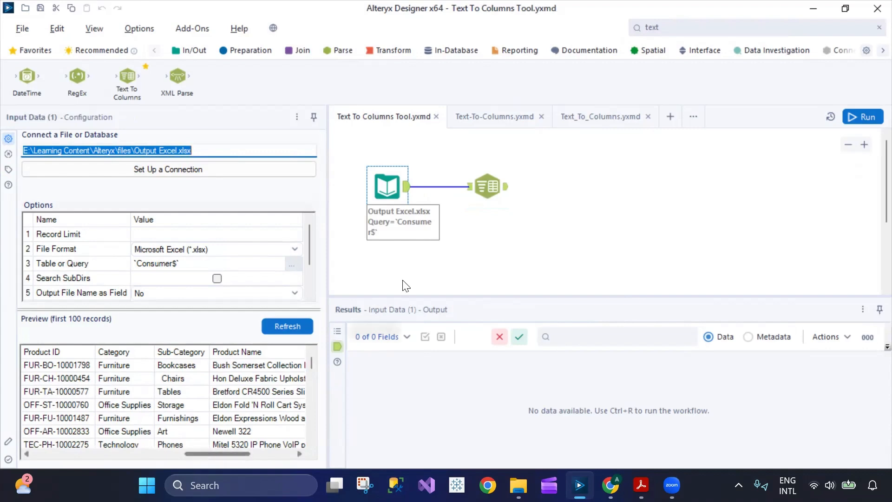
pyautogui.click(486, 190)
pyautogui.click(220, 167)
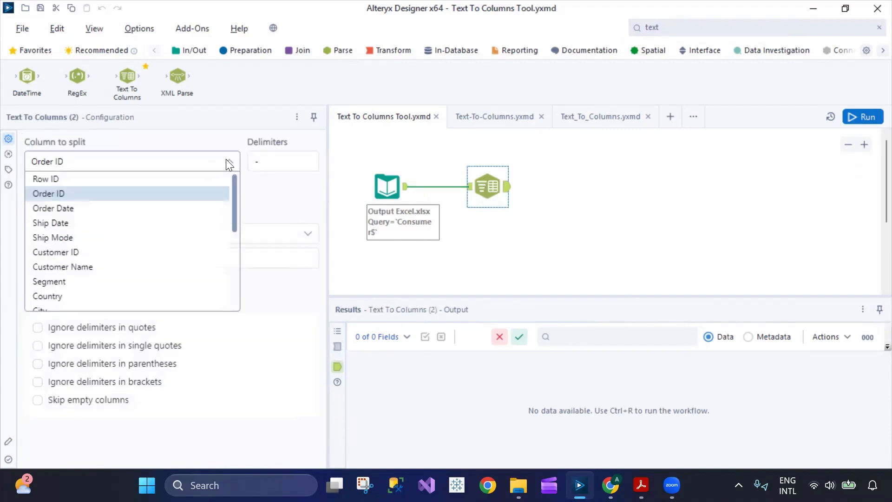
pyautogui.scroll(-5, 130, 280)
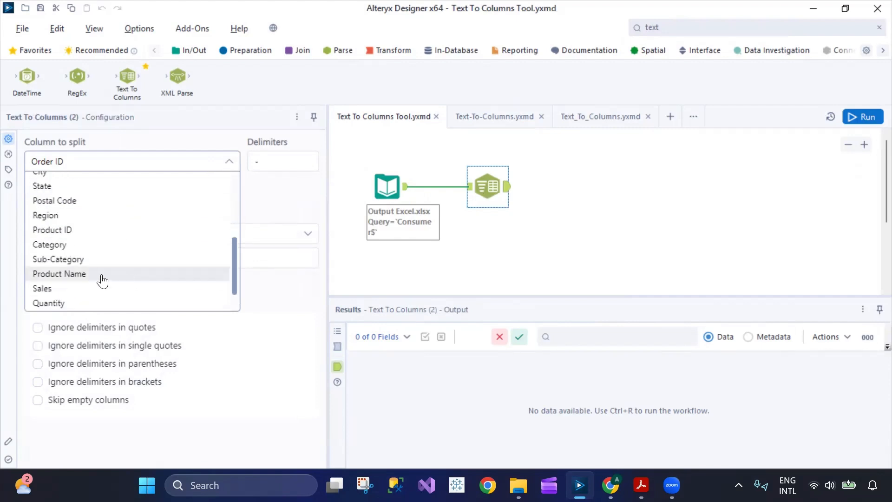
pyautogui.click(130, 275)
# Replace the Text To Columns delimiter with a space enclosed in double quotation marks.
pyautogui.click(288, 160)
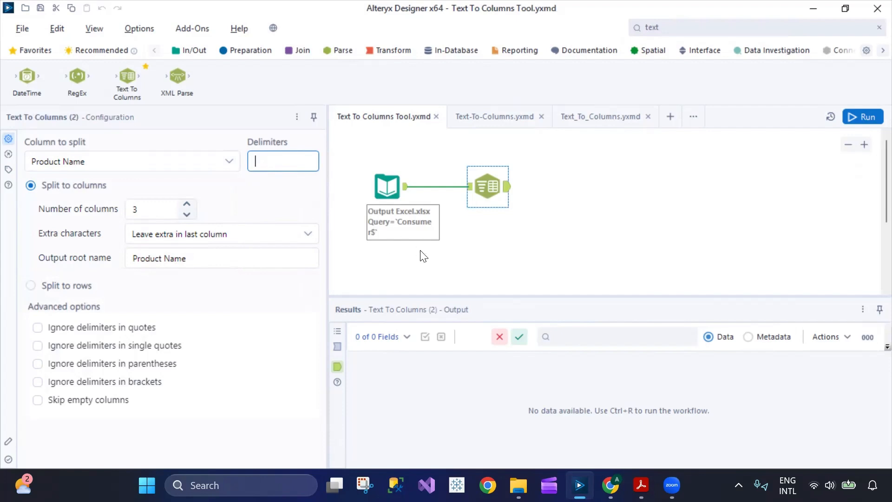
pyautogui.click(437, 264)
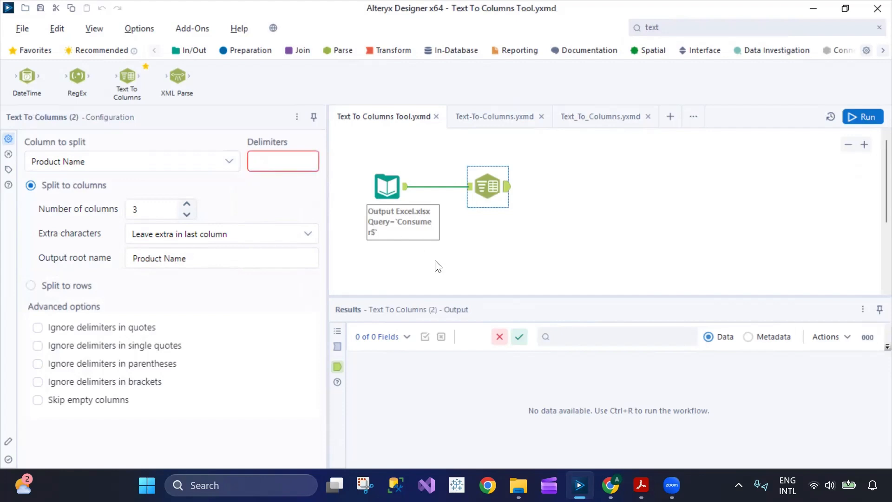
pyautogui.click(493, 182)
pyautogui.click(267, 168)
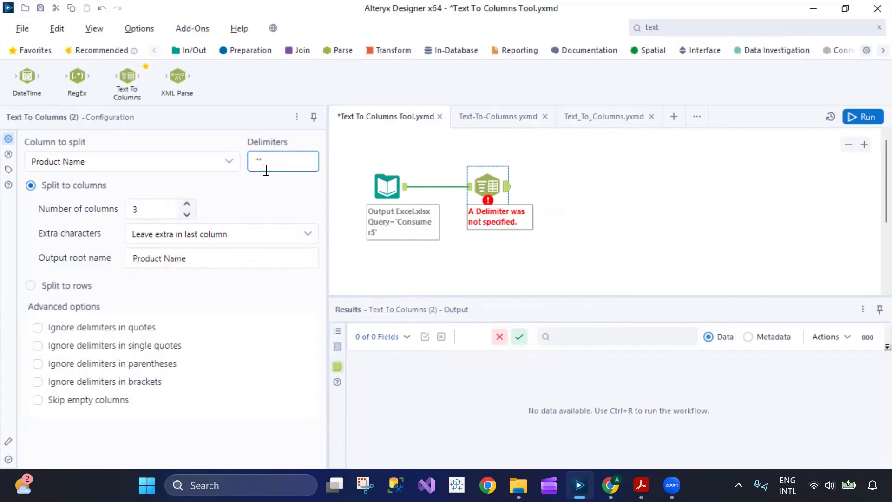
pyautogui.click(431, 252)
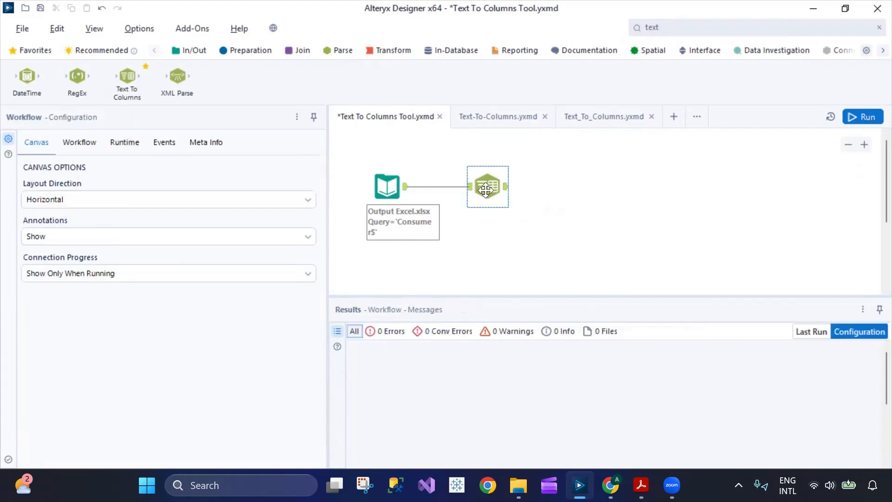
pyautogui.click(485, 190)
pyautogui.click(261, 163)
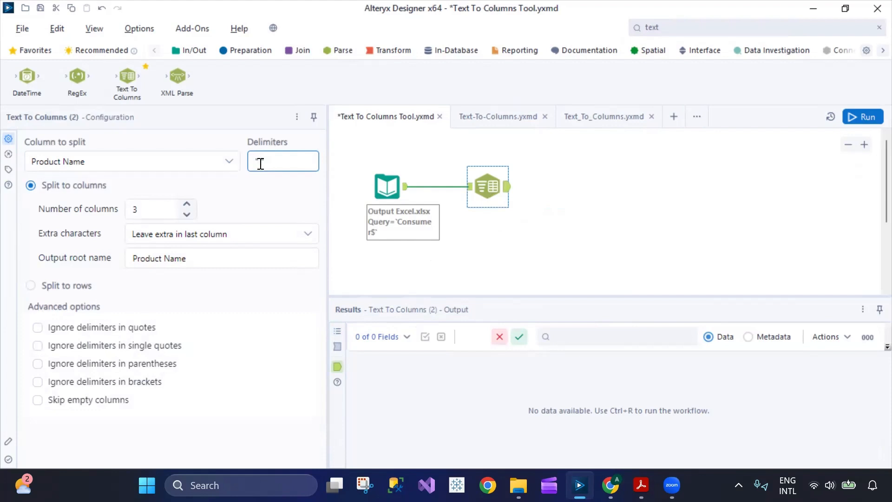
pyautogui.click(509, 256)
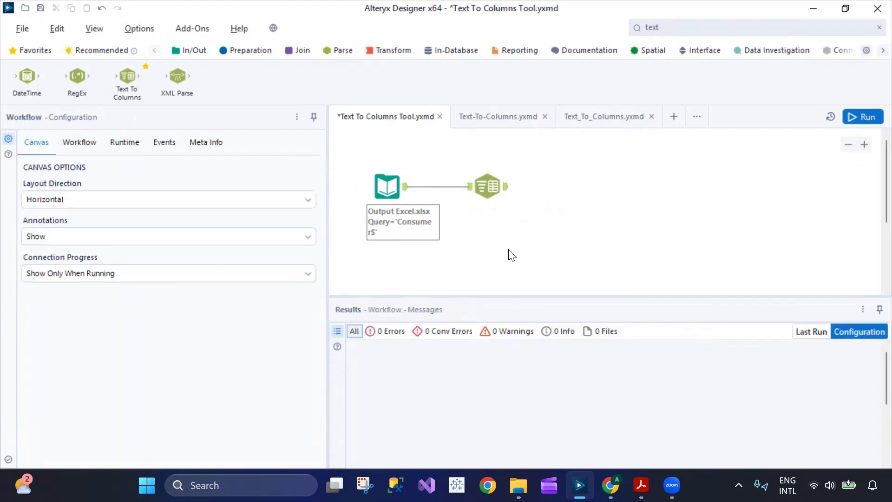
pyautogui.click(488, 187)
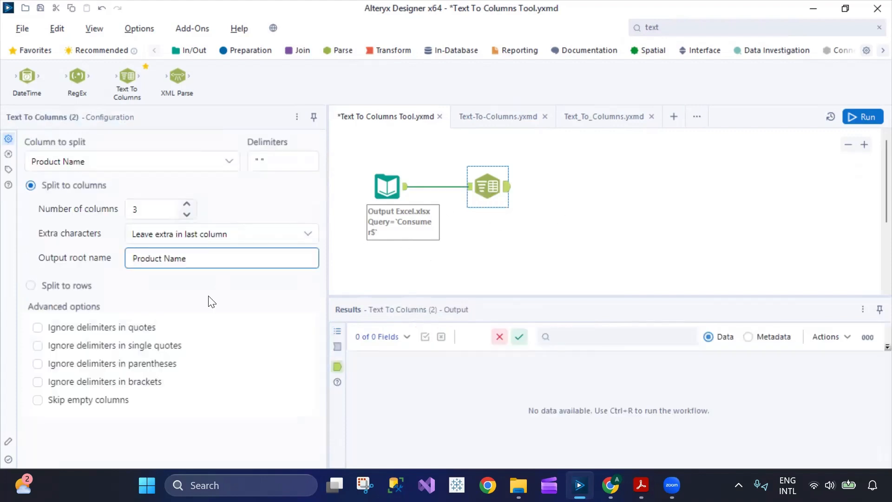
# Check the Split to rows options, restore Split to columns and run the workflow.
pyautogui.click(31, 285)
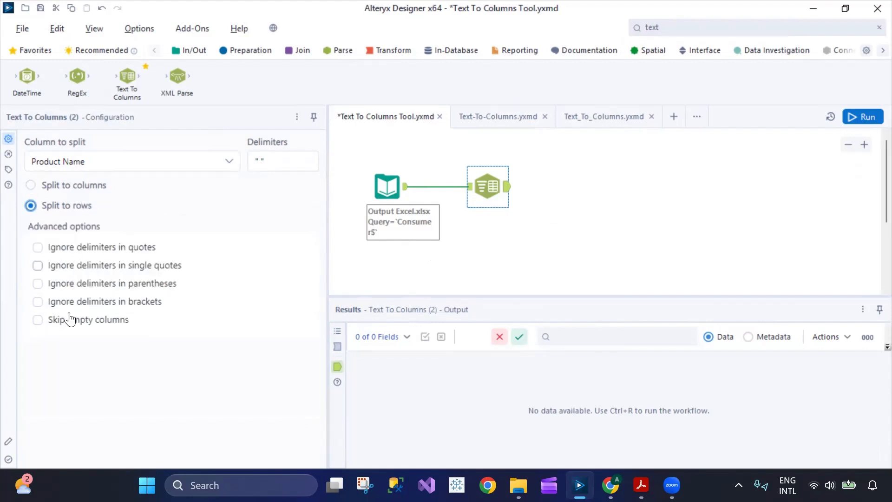
pyautogui.click(31, 185)
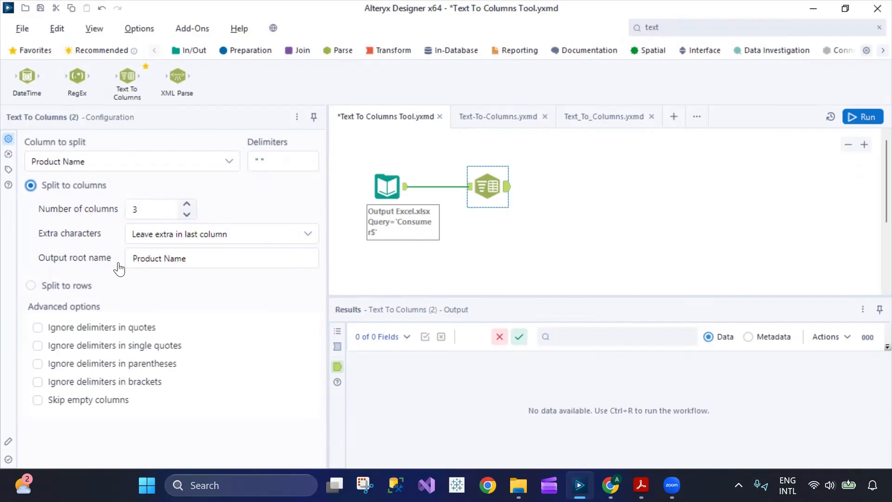
pyautogui.click(859, 119)
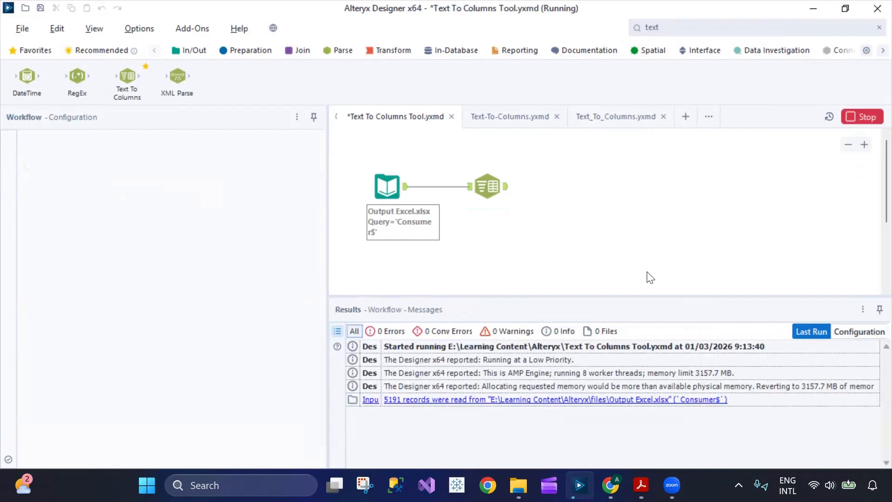
# Examine the Text To Columns output, comparing the three split product name columns with the original Product Name column.
pyautogui.click(513, 202)
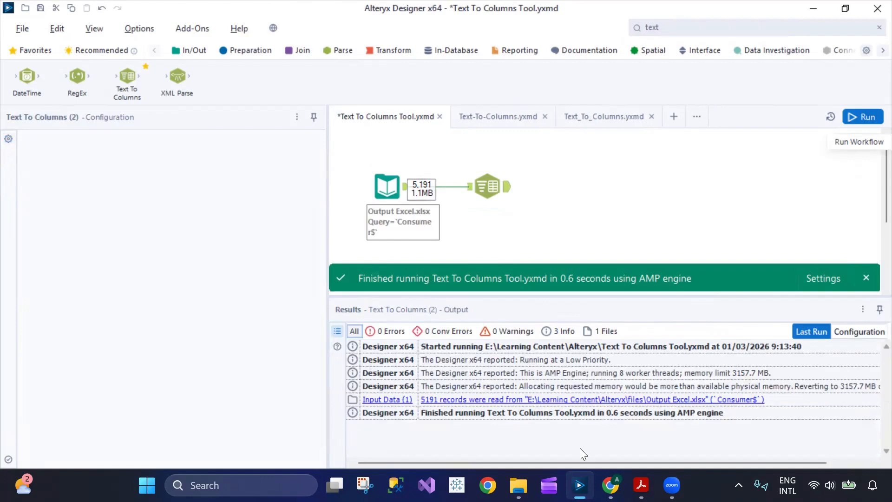
pyautogui.click(508, 191)
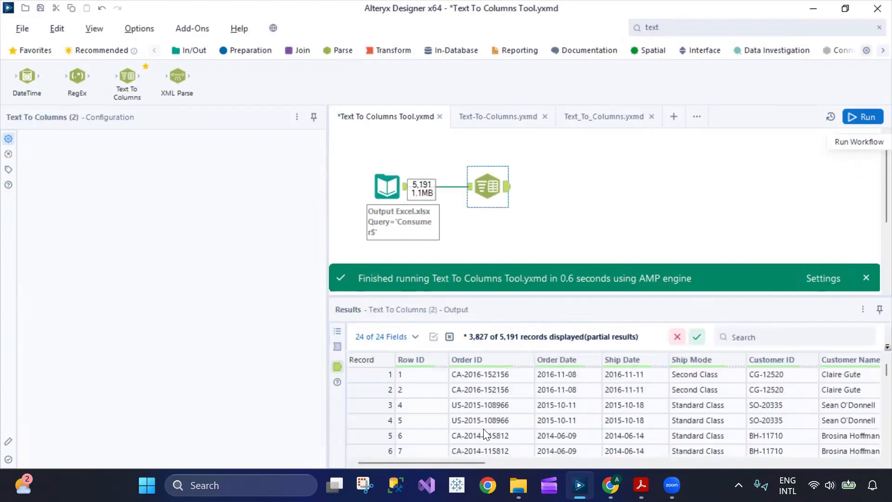
pyautogui.moveTo(730, 459); pyautogui.dragTo(861, 455)
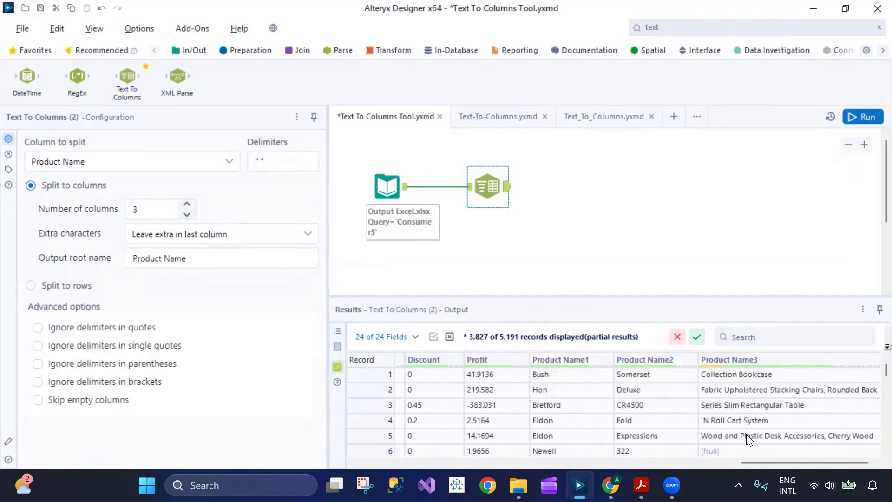
pyautogui.scroll(-13, 746, 434)
pyautogui.scroll(-6, 752, 442)
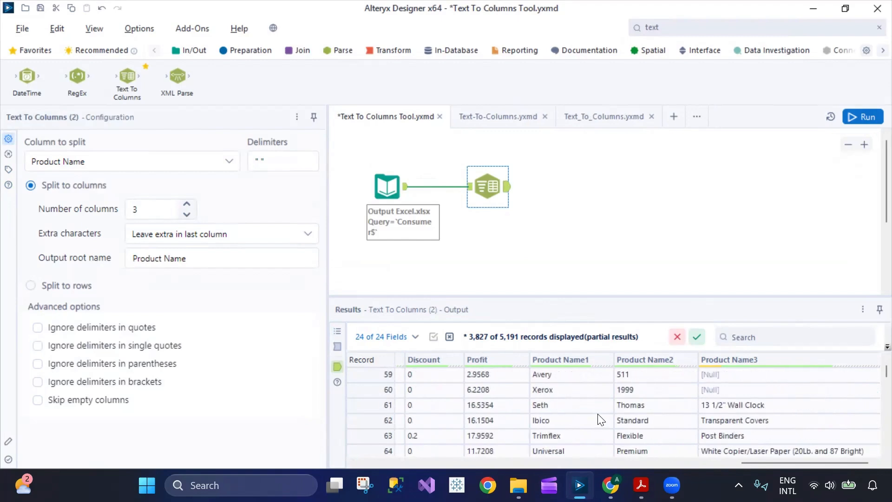
pyautogui.scroll(-20, 737, 410)
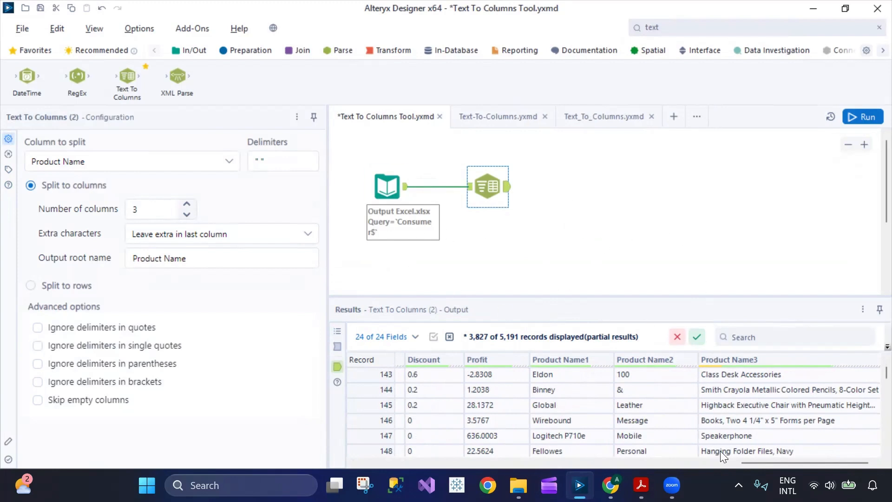
pyautogui.moveTo(753, 463); pyautogui.dragTo(689, 467)
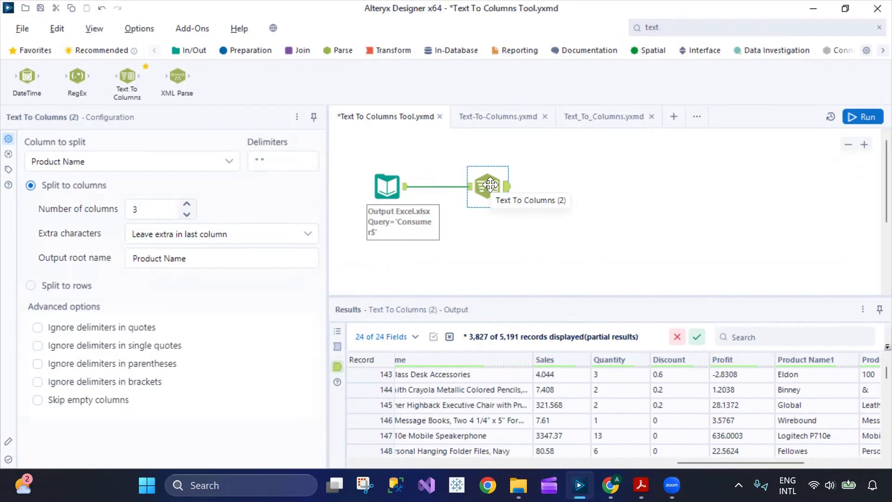
pyautogui.moveTo(694, 464); pyautogui.dragTo(660, 466)
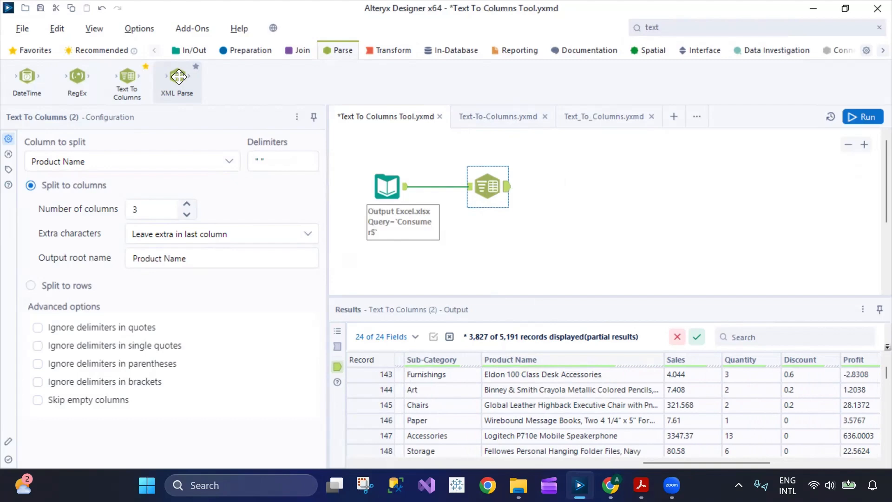
# Switch to the Text-To-Columns.yxmd workflow and compare its AddressCity input data with the Text To Columns settings.
pyautogui.click(495, 117)
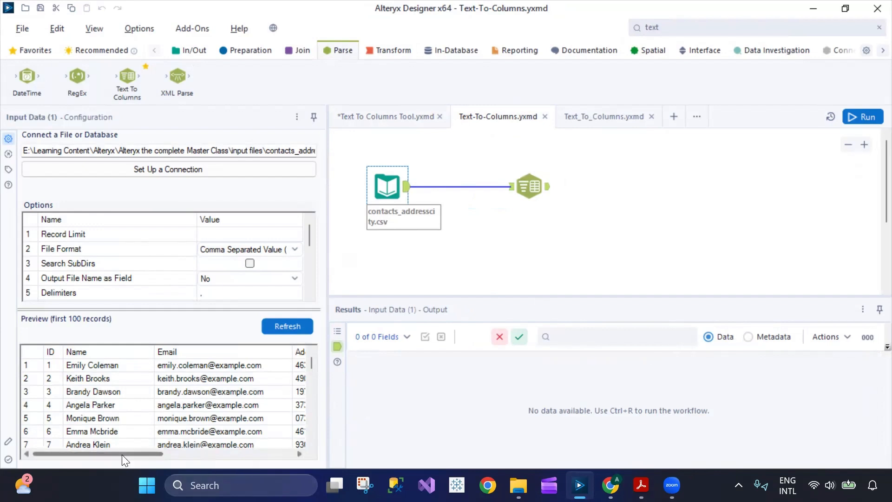
pyautogui.moveTo(122, 450); pyautogui.dragTo(274, 453)
pyautogui.click(530, 186)
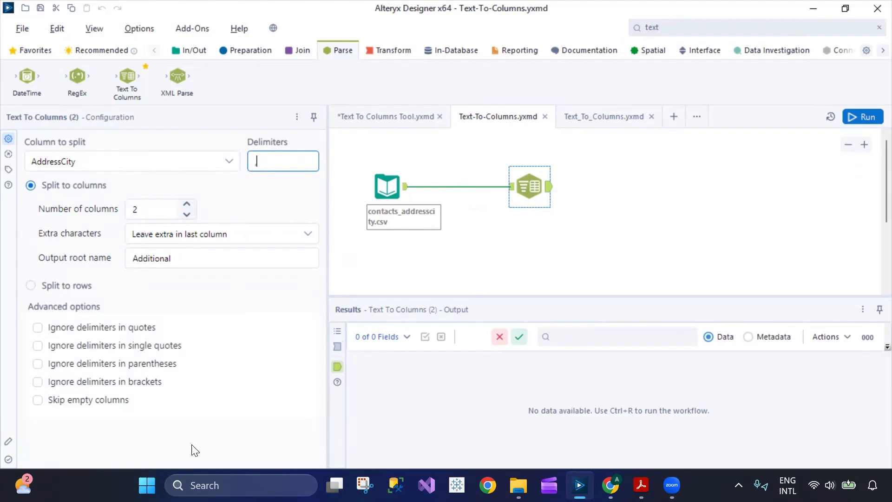
pyautogui.click(415, 210)
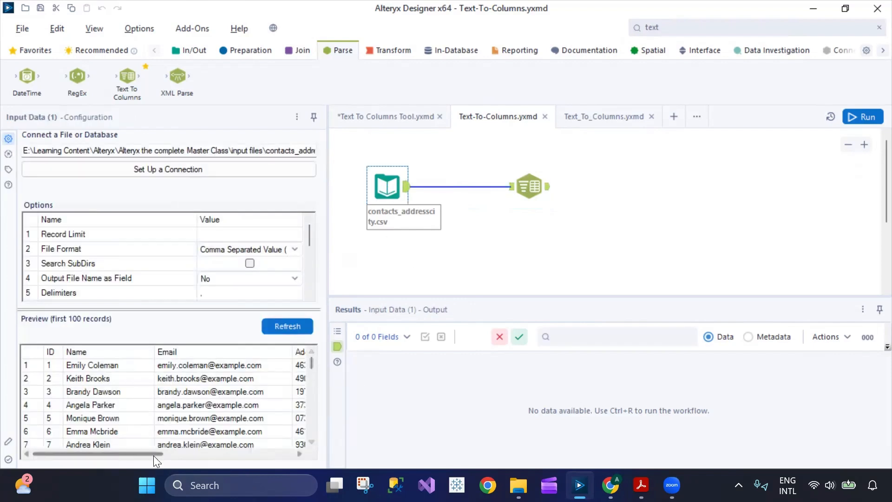
pyautogui.moveTo(153, 453); pyautogui.dragTo(307, 453)
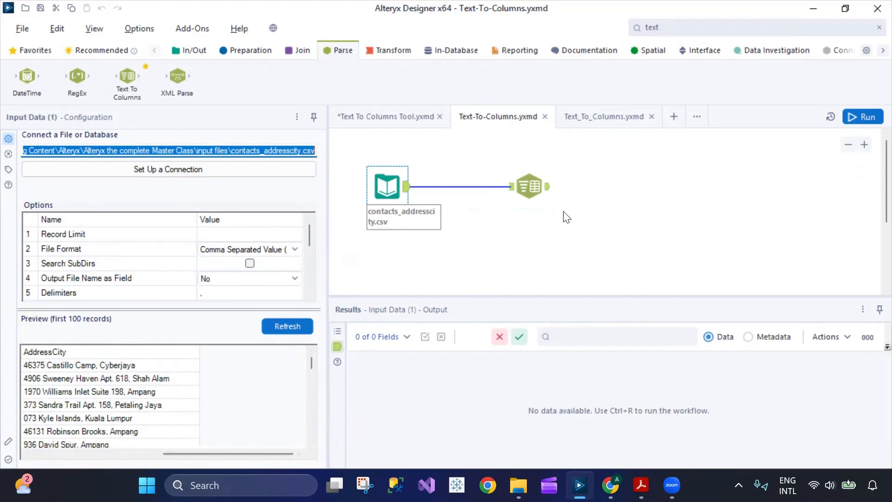
# Run the Text-To-Columns.yxmd workflow and view the columns split from AddressCity in the Text To Columns output.
pyautogui.click(867, 113)
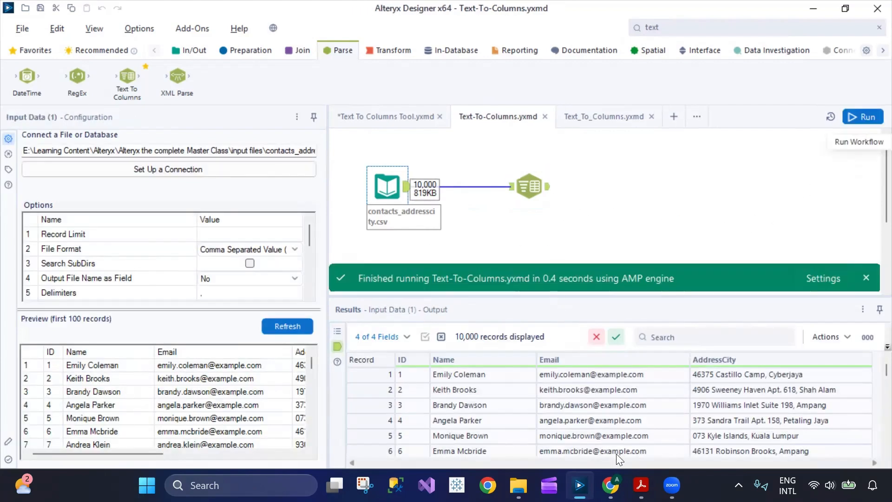
pyautogui.click(539, 193)
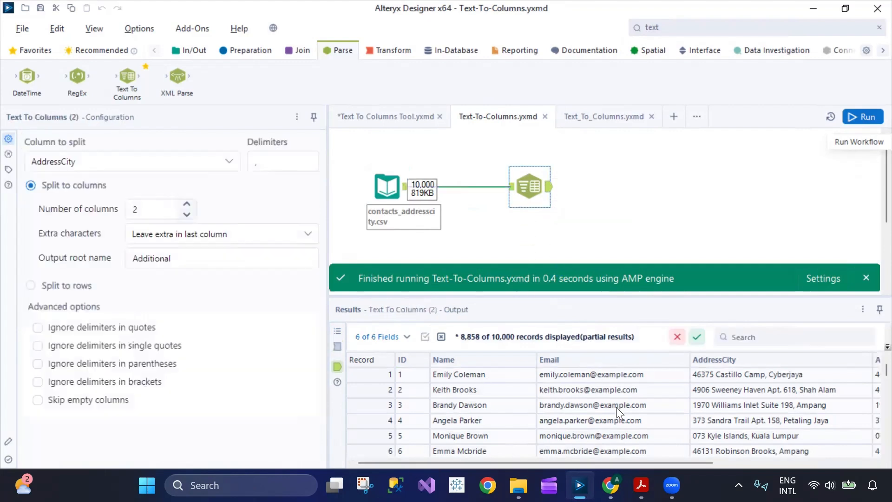
pyautogui.moveTo(606, 459); pyautogui.dragTo(813, 466)
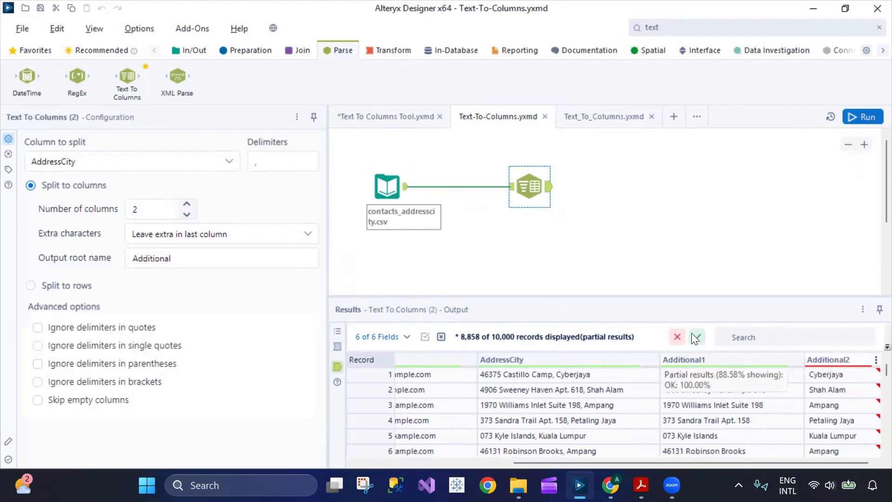
# Set the output root name of the split columns to Address and run the workflow again.
pyautogui.moveTo(212, 260); pyautogui.dragTo(78, 269)
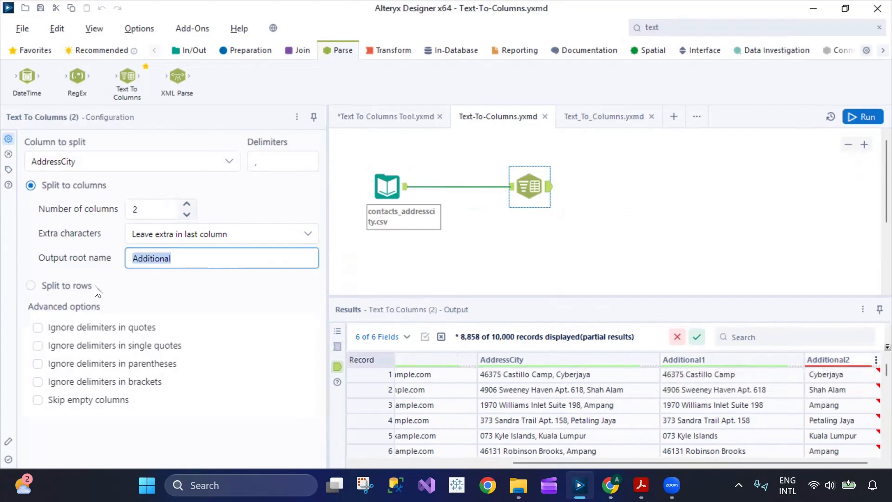
pyautogui.write('Address')
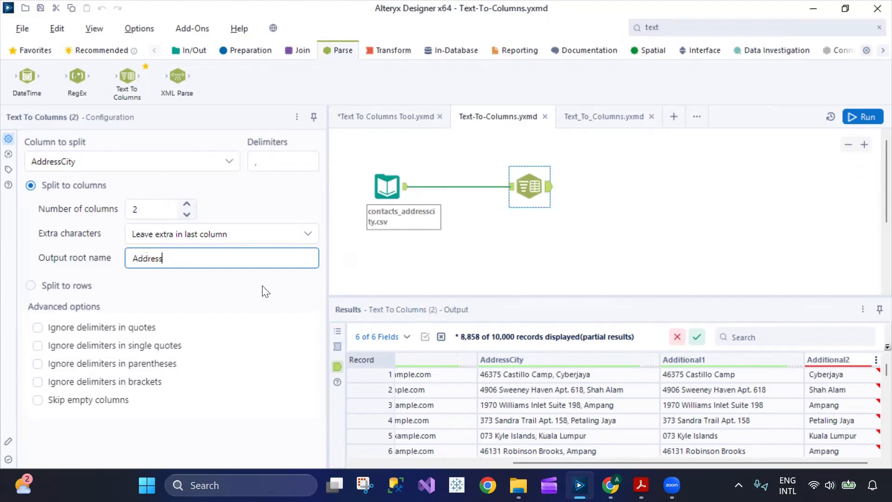
pyautogui.click(857, 118)
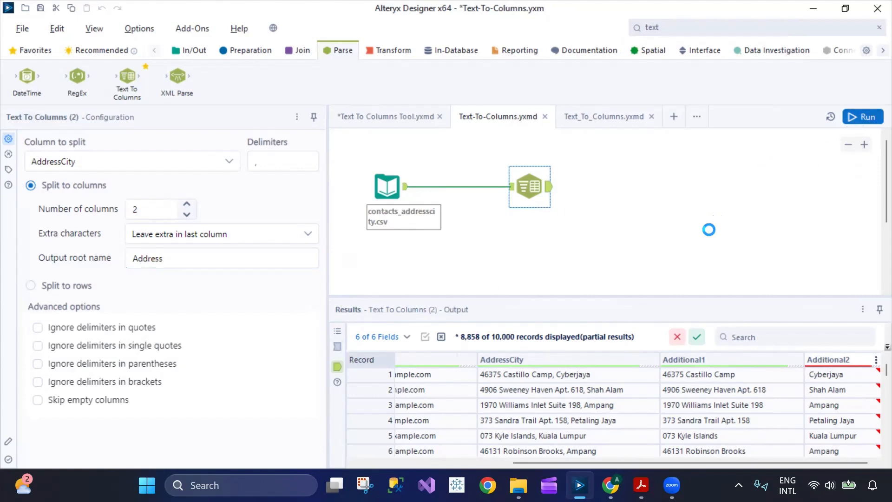
# Examine the Address1 and Address2 columns throughout the Text To Columns output against the original AddressCity values.
pyautogui.click(538, 197)
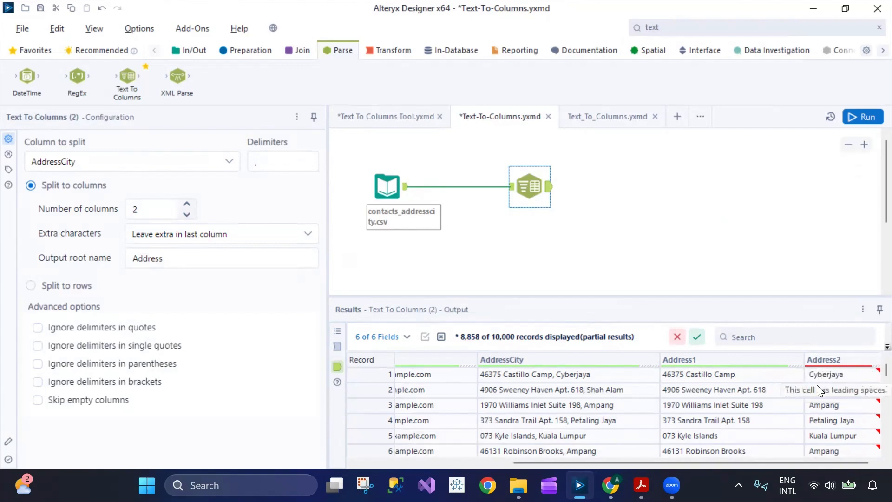
pyautogui.scroll(-20, 842, 407)
pyautogui.scroll(-20, 843, 408)
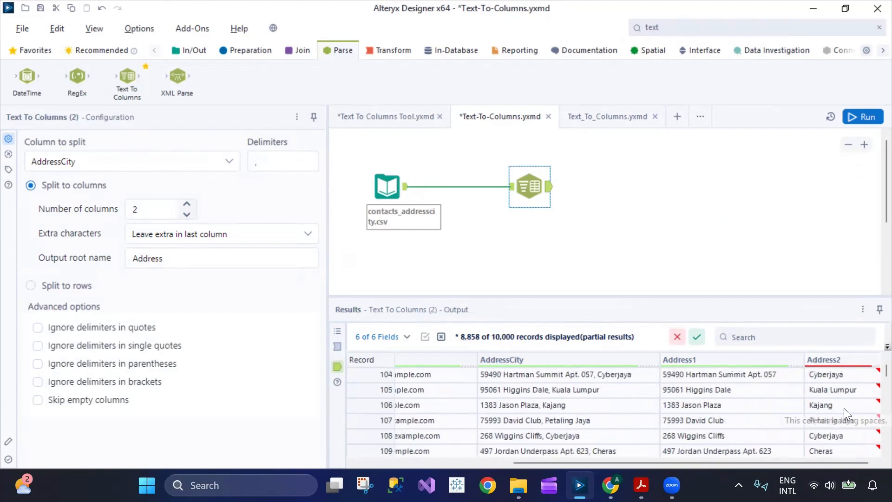
pyautogui.scroll(-7, 846, 415)
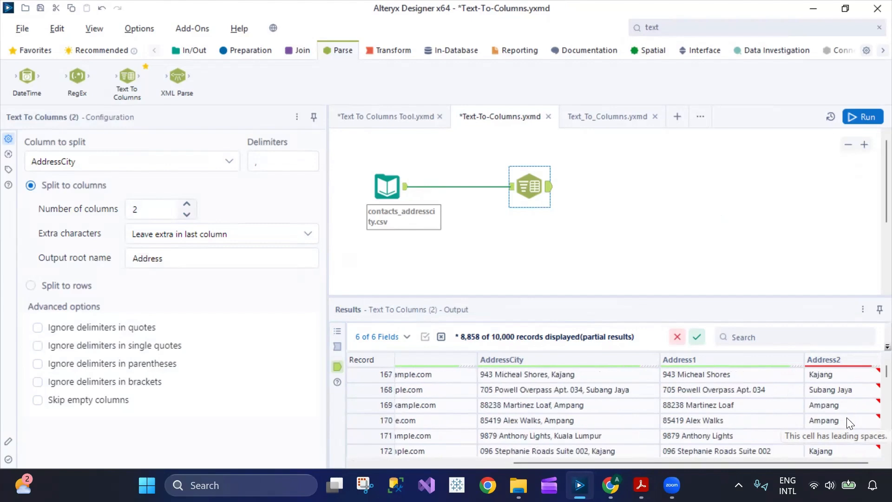
pyautogui.moveTo(885, 373); pyautogui.dragTo(870, 448)
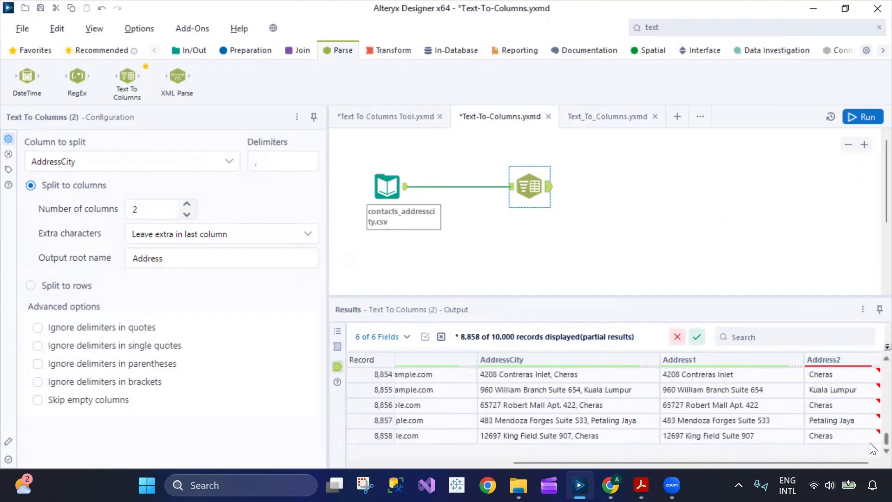
pyautogui.scroll(13, 836, 393)
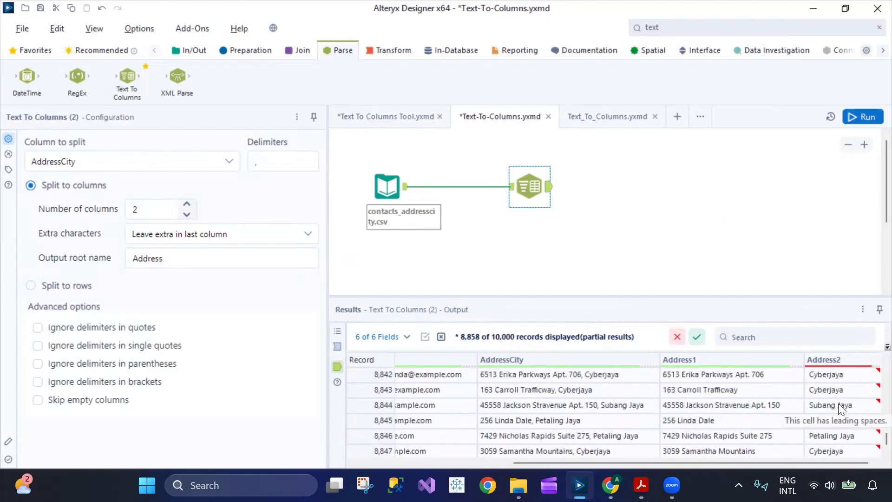
pyautogui.scroll(15, 852, 394)
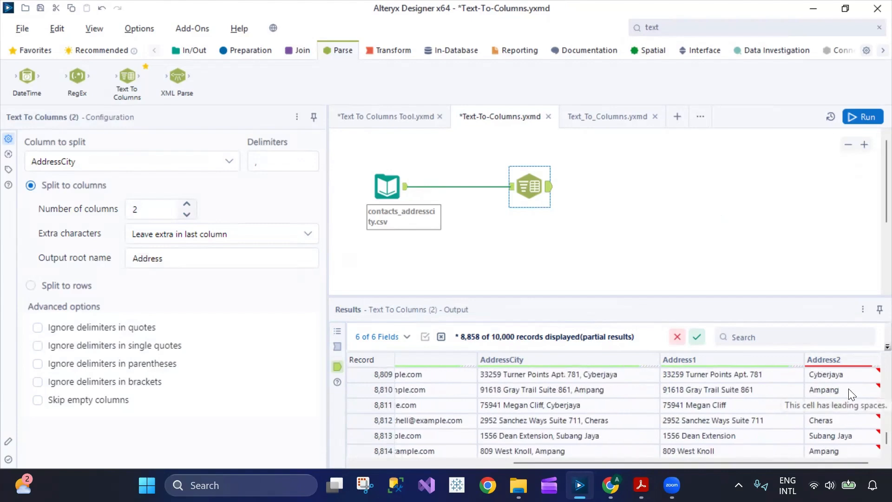
pyautogui.scroll(20, 849, 391)
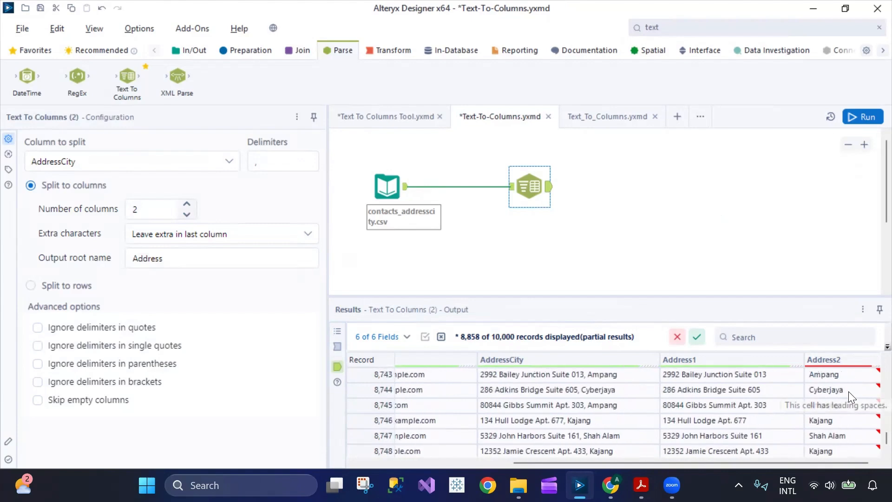
pyautogui.scroll(20, 849, 393)
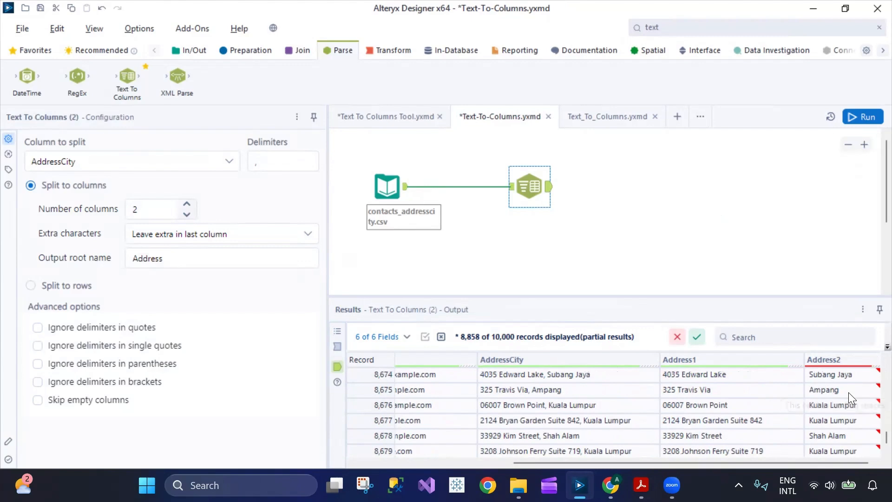
pyautogui.scroll(5, 748, 411)
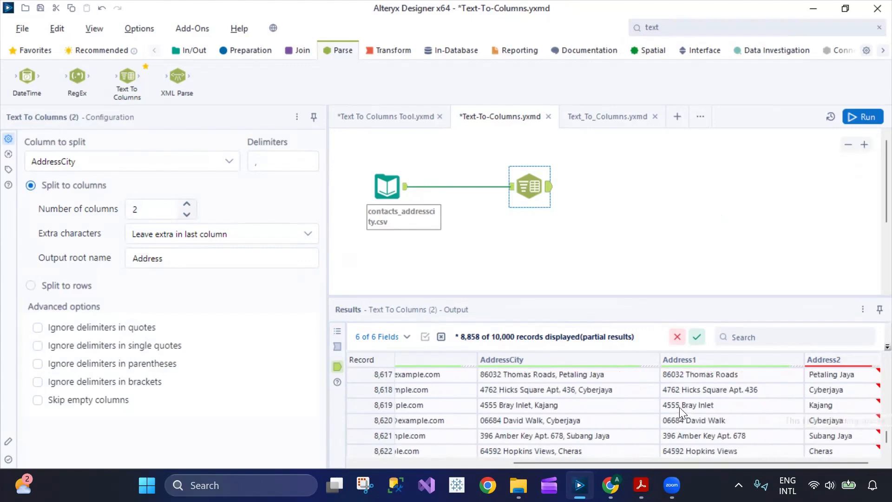
# Change the Text To Columns tool to split the Email column at the @ delimiter and run the workflow.
pyautogui.moveTo(567, 463); pyautogui.dragTo(412, 463)
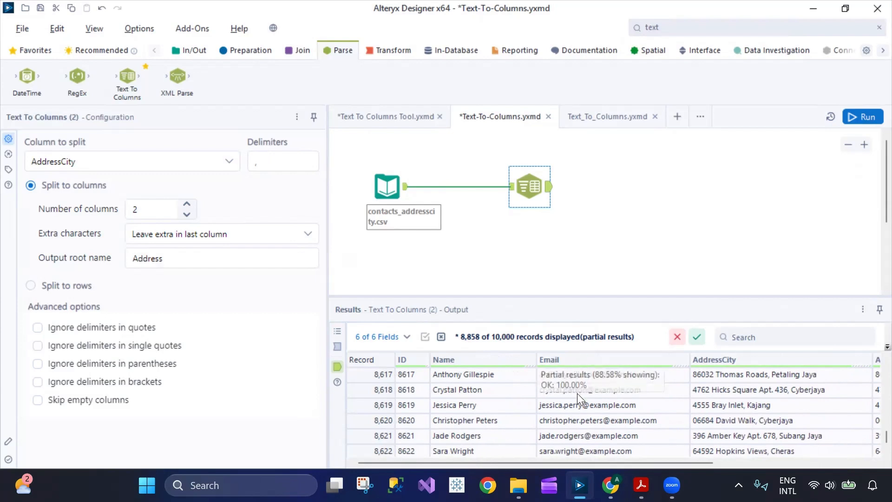
pyautogui.click(123, 163)
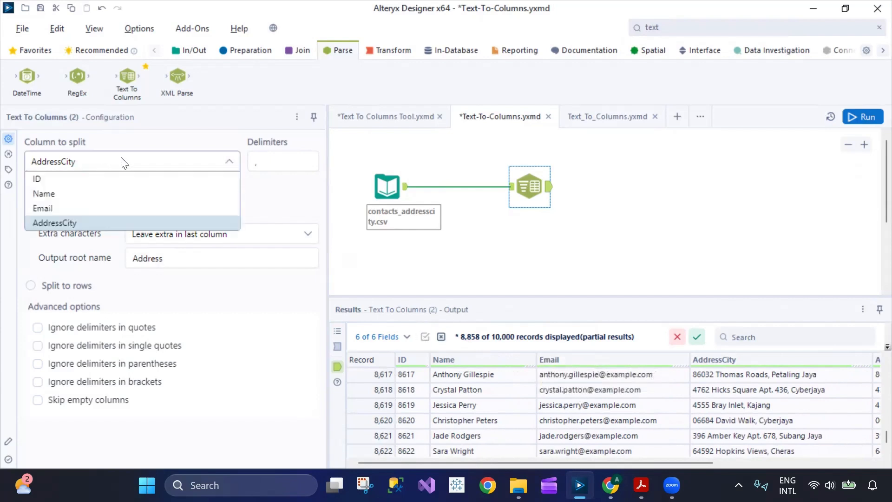
pyautogui.click(70, 208)
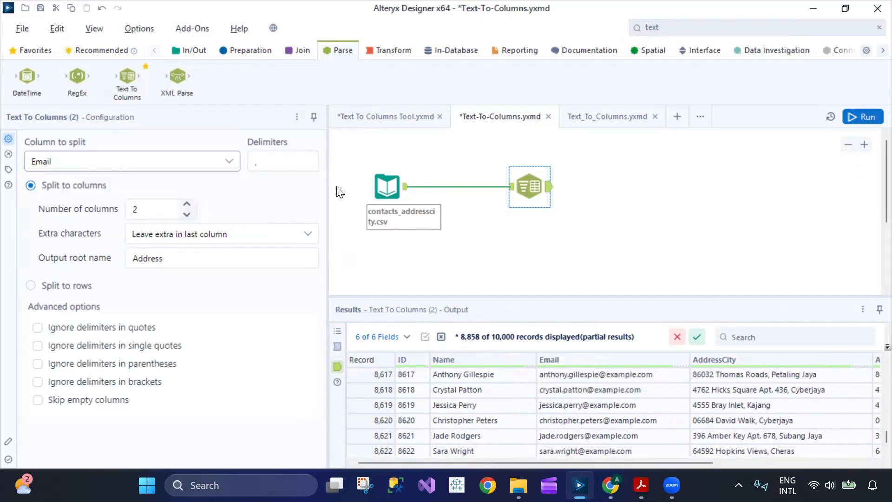
pyautogui.click(263, 166)
pyautogui.write(',')
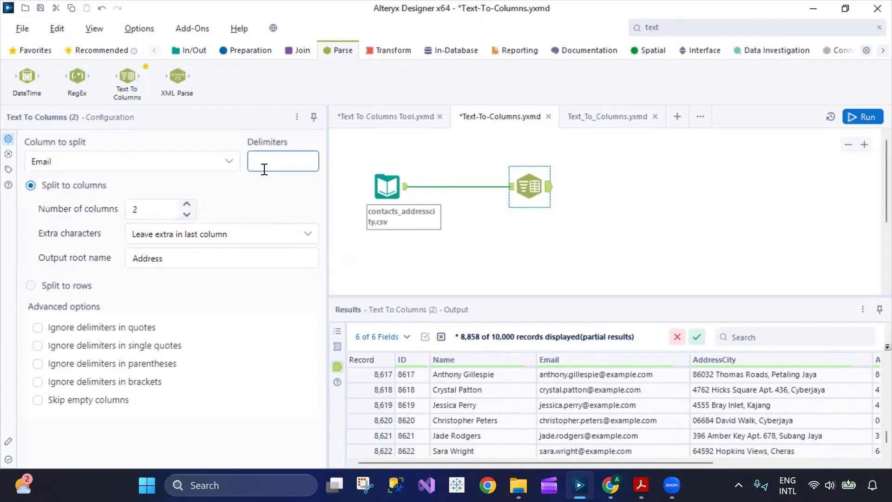
pyautogui.click(860, 116)
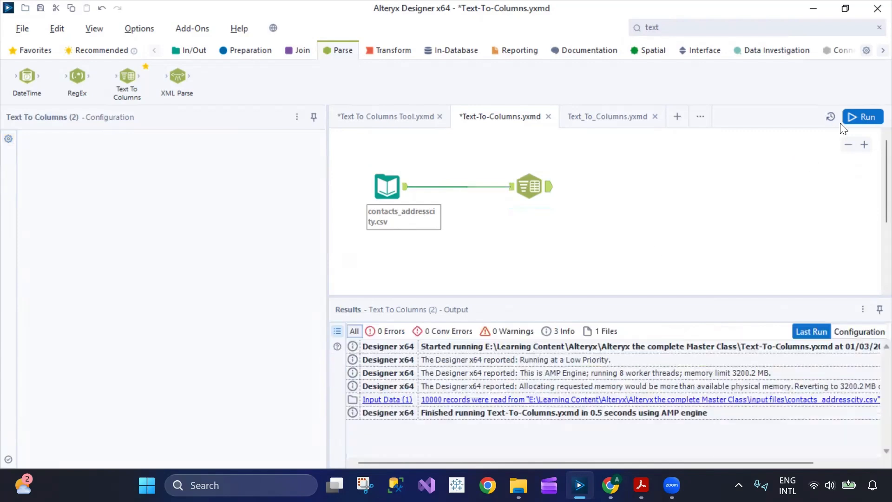
pyautogui.click(859, 118)
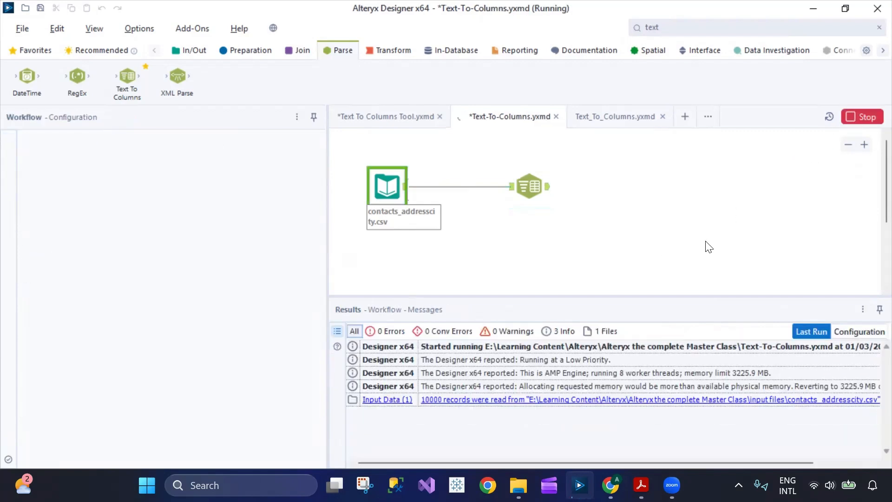
# Examine how the Email values are divided between Address1 and Address2 in the Text To Columns output.
pyautogui.click(534, 188)
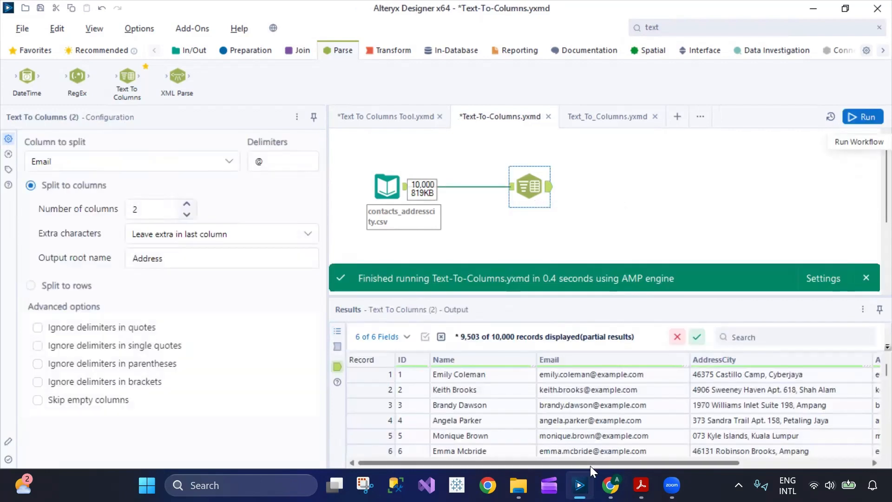
pyautogui.hscroll(3, 597, 464)
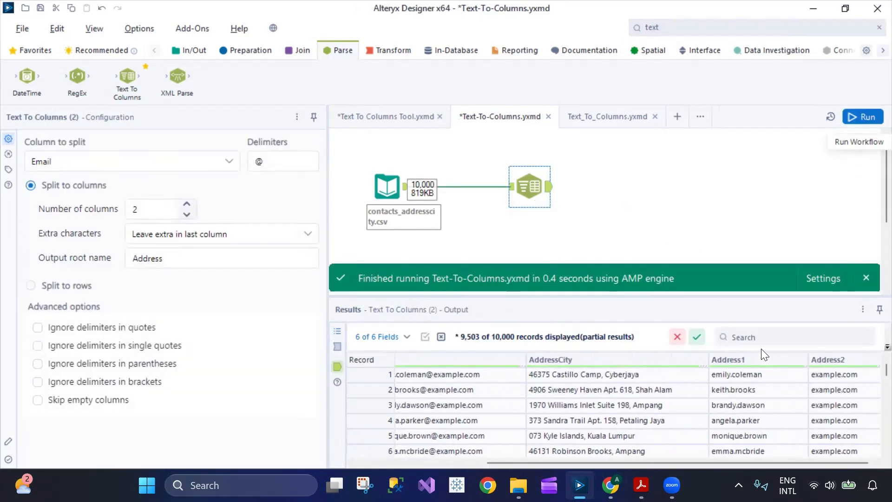
pyautogui.scroll(-4, 761, 416)
pyautogui.scroll(-3, 760, 418)
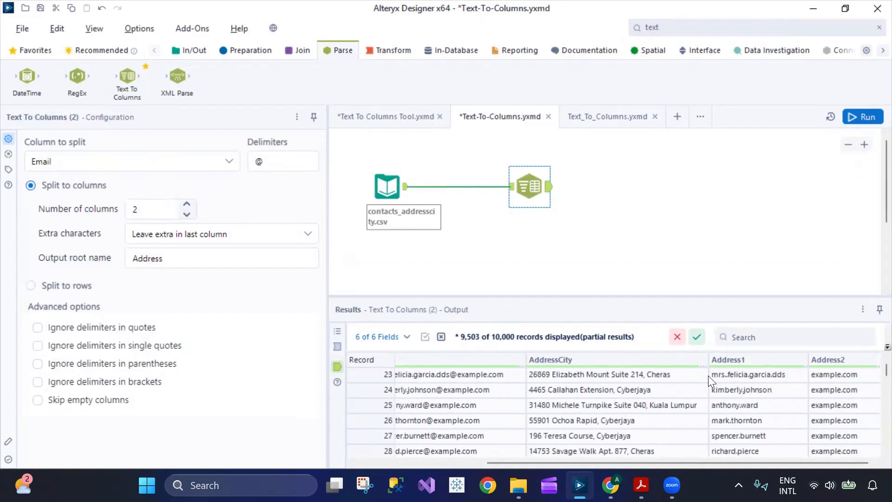
pyautogui.scroll(-19, 854, 390)
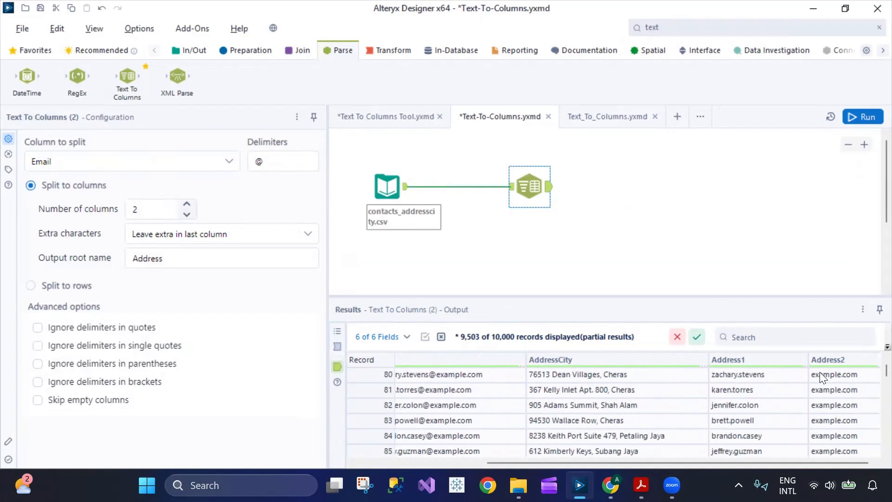
pyautogui.scroll(7, 740, 407)
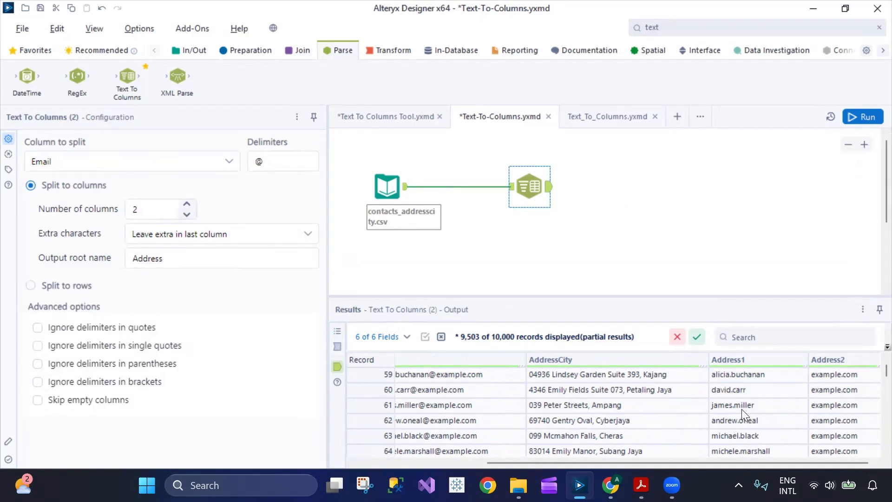
pyautogui.scroll(9, 742, 409)
pyautogui.moveTo(743, 362)
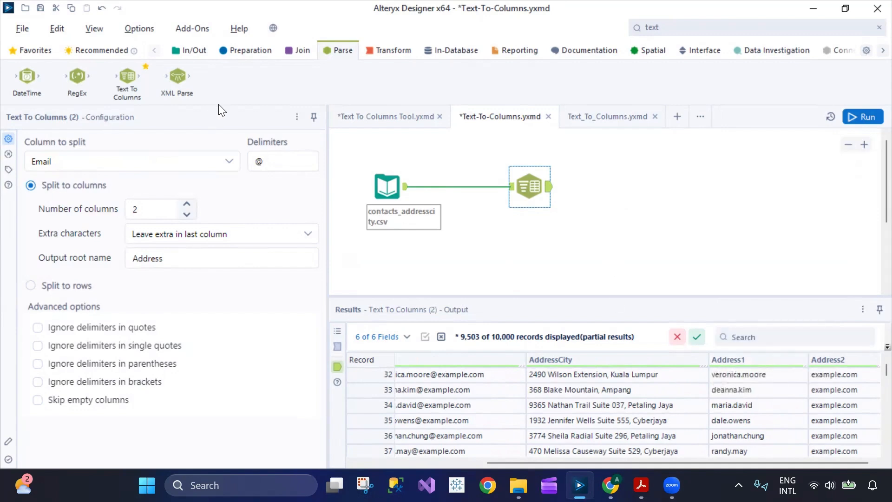
# Add a Data Cleansing tool connected to the Text To Columns output and review its options.
pyautogui.click(250, 56)
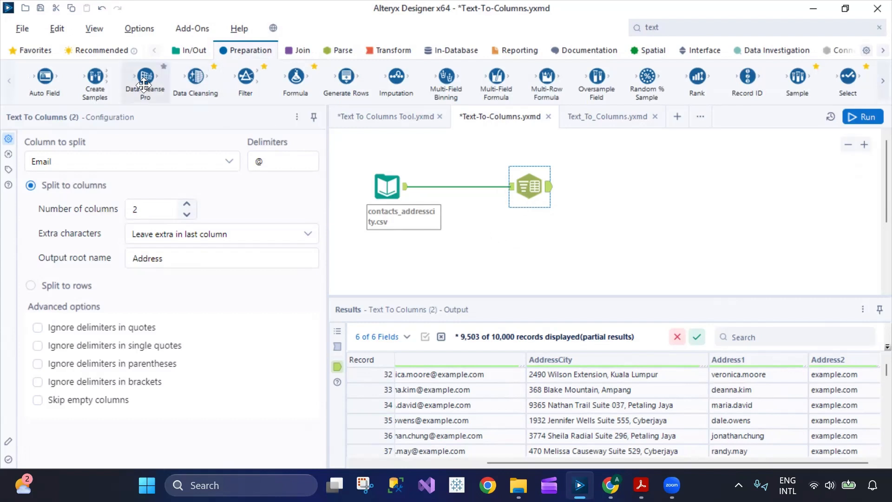
pyautogui.moveTo(143, 81); pyautogui.dragTo(602, 194)
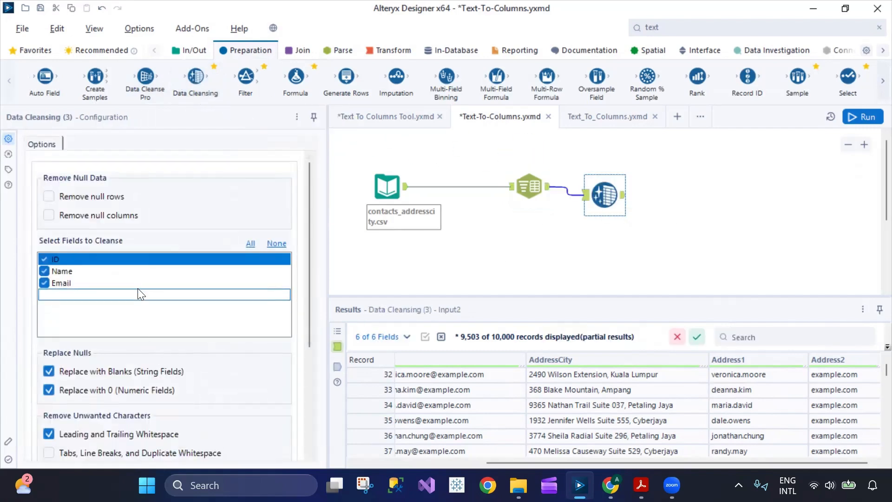
pyautogui.scroll(-3, 263, 388)
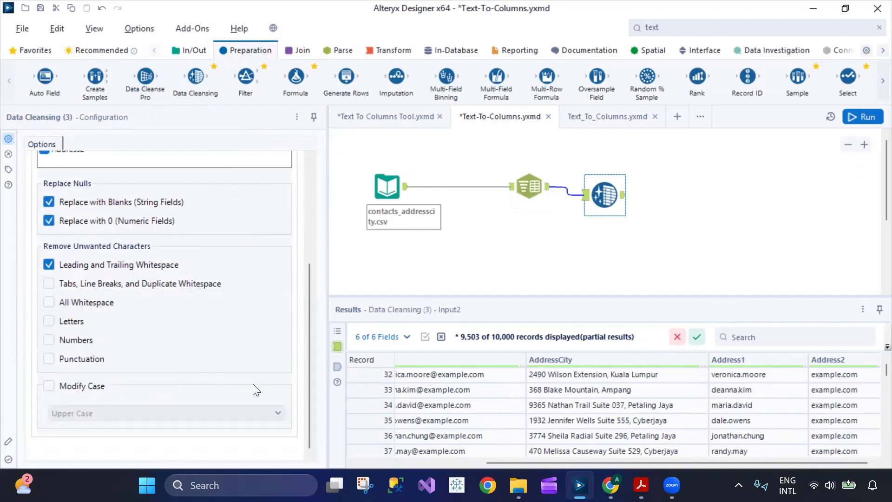
pyautogui.scroll(3, 142, 395)
pyautogui.scroll(-3, 130, 365)
# Set Data Cleansing to modify case to Upper Case and select only the Address1 field to cleanse.
pyautogui.click(48, 385)
pyautogui.click(98, 413)
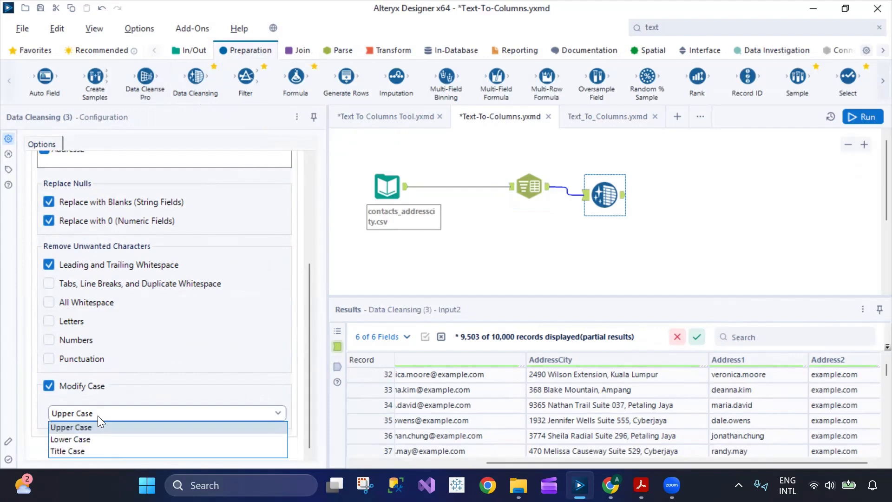
pyautogui.click(97, 425)
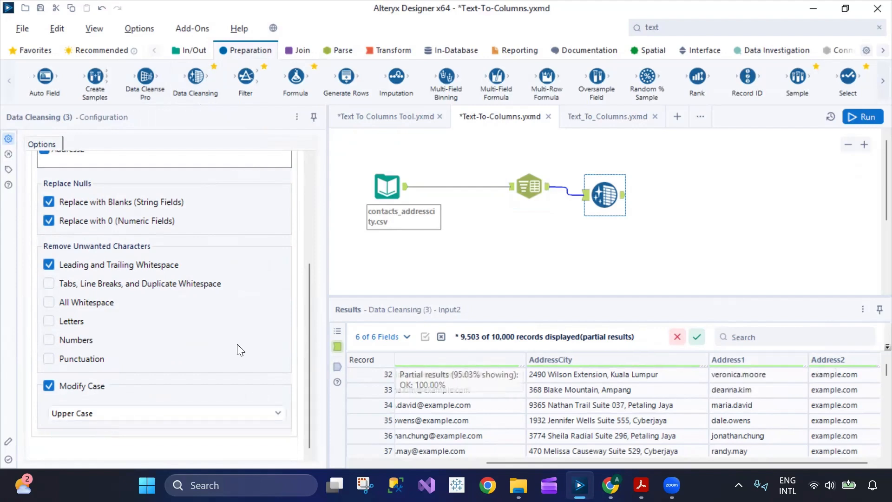
pyautogui.scroll(3, 227, 344)
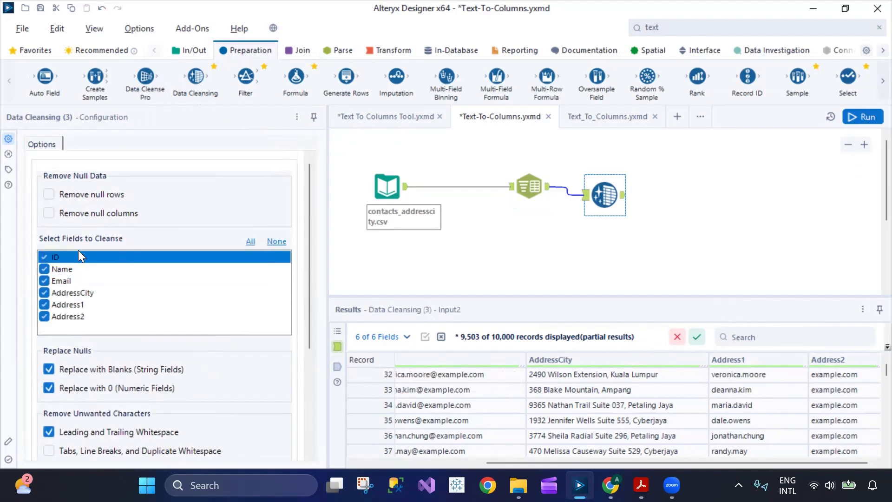
pyautogui.click(276, 241)
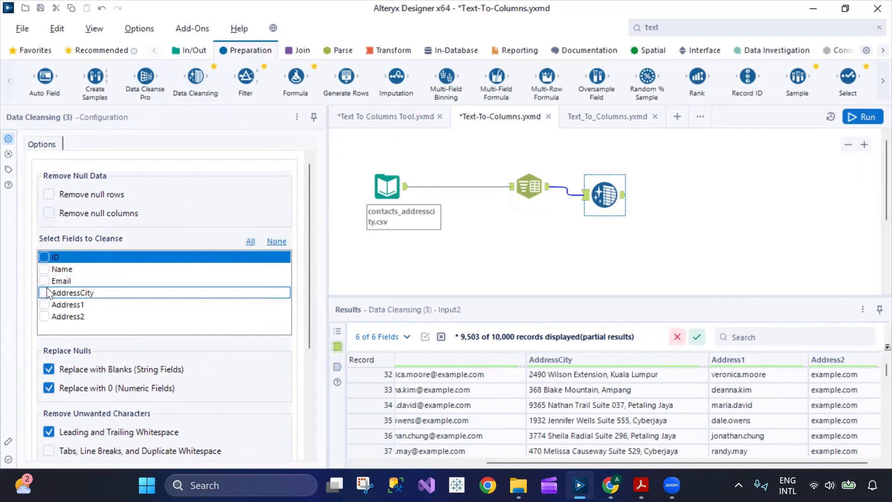
pyautogui.click(46, 304)
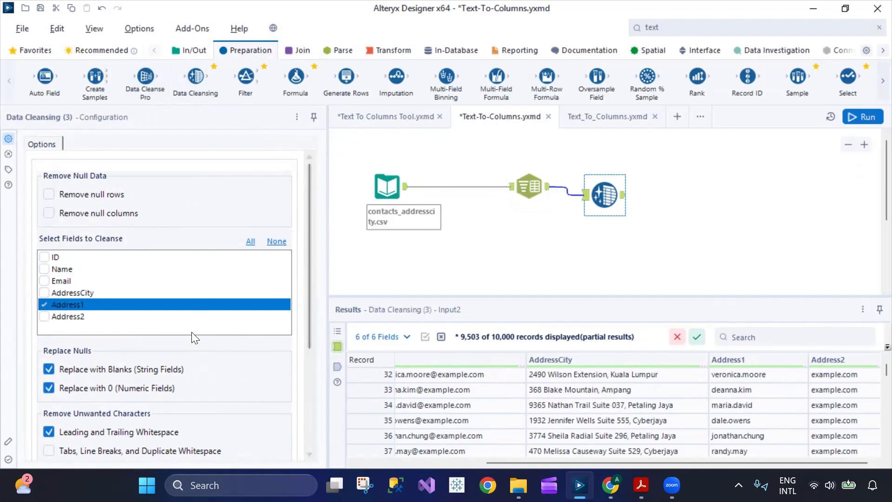
pyautogui.scroll(-3, 191, 332)
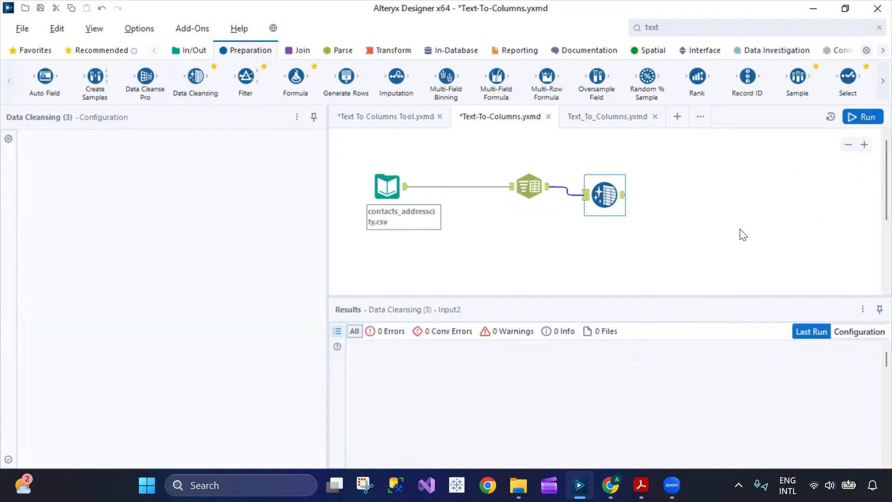
# Run the workflow and examine the Address1 values in the Data Cleansing output.
pyautogui.click(609, 196)
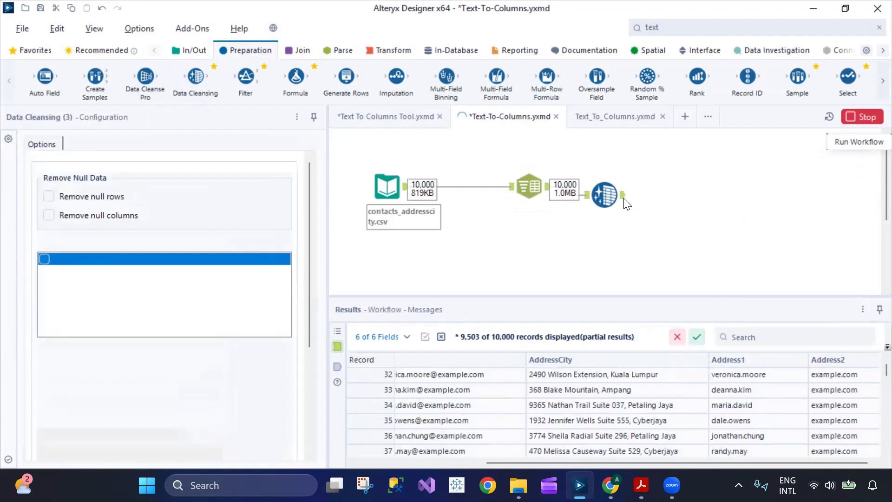
pyautogui.moveTo(728, 465); pyautogui.dragTo(745, 465)
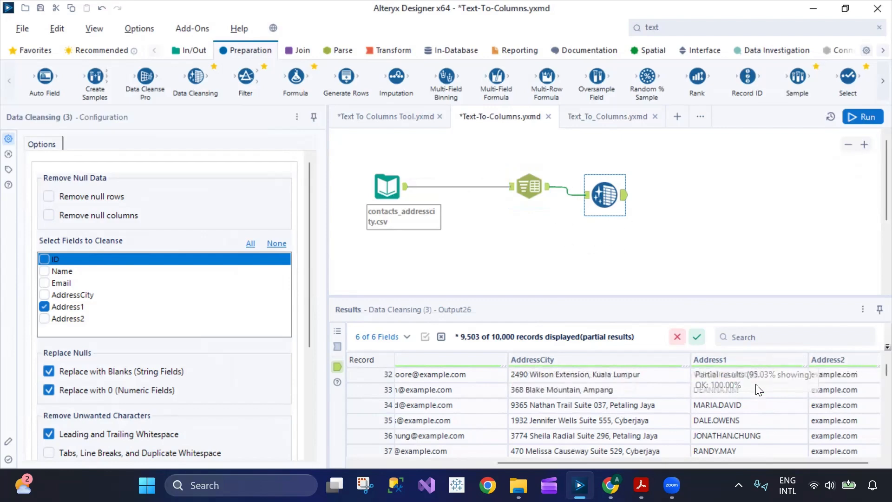
pyautogui.scroll(-8, 757, 412)
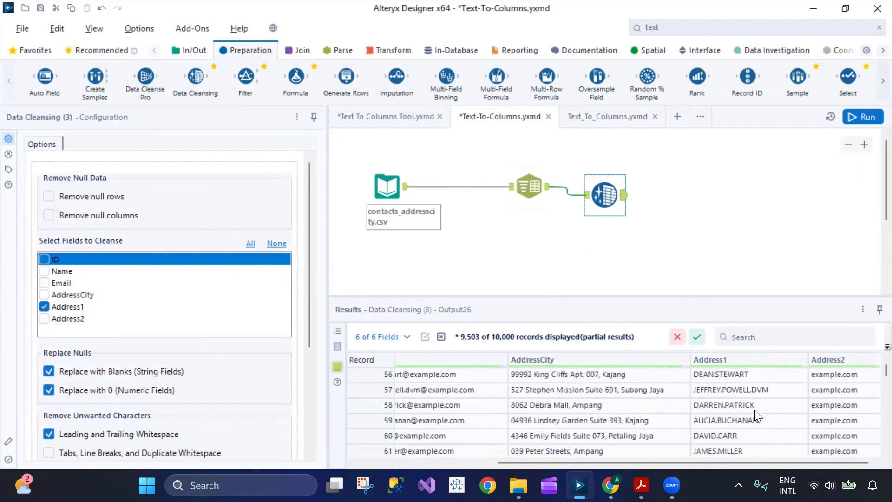
pyautogui.scroll(-10, 724, 418)
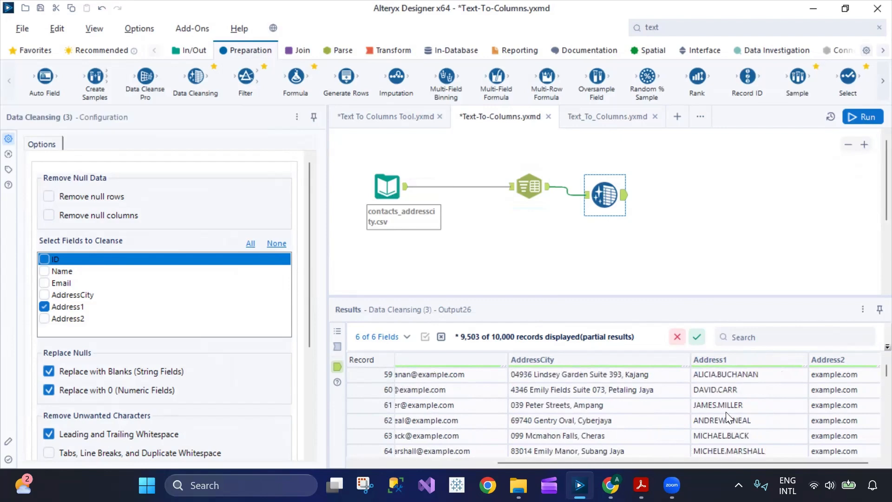
pyautogui.scroll(-11, 725, 424)
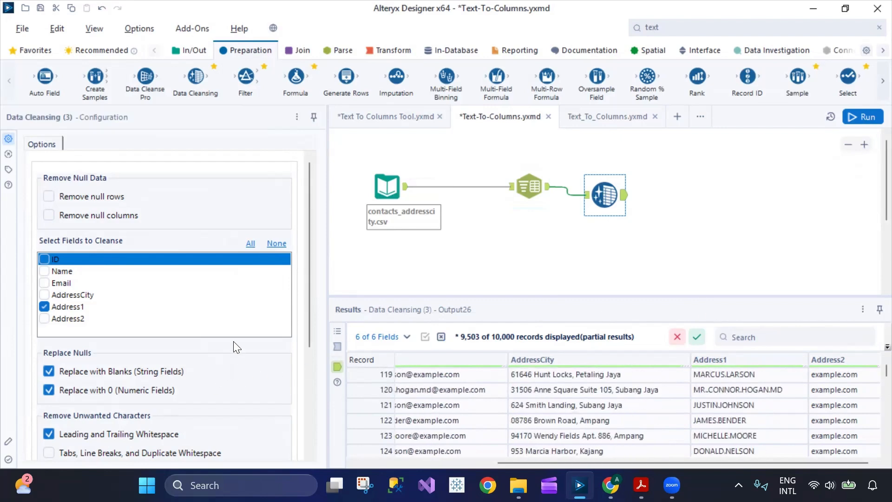
# Review the Data Cleansing options for null handling, fields to cleanse, unwanted characters and case modification.
pyautogui.scroll(-3, 226, 404)
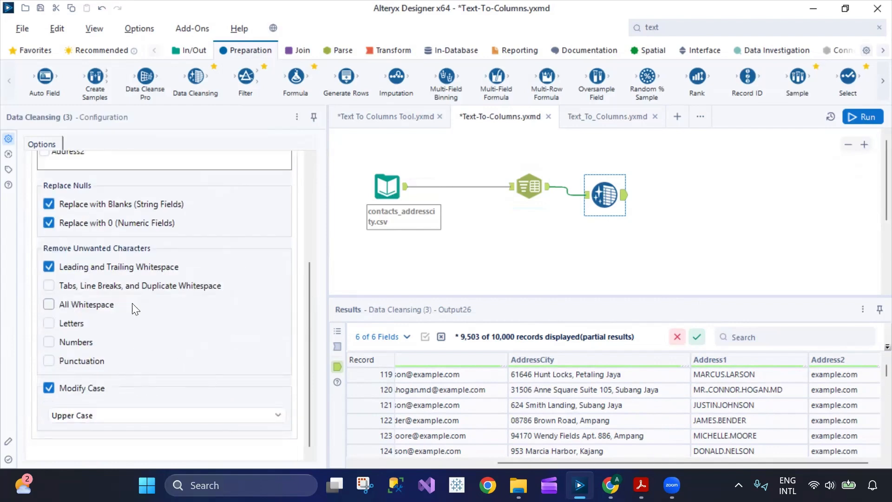
pyautogui.scroll(3, 98, 274)
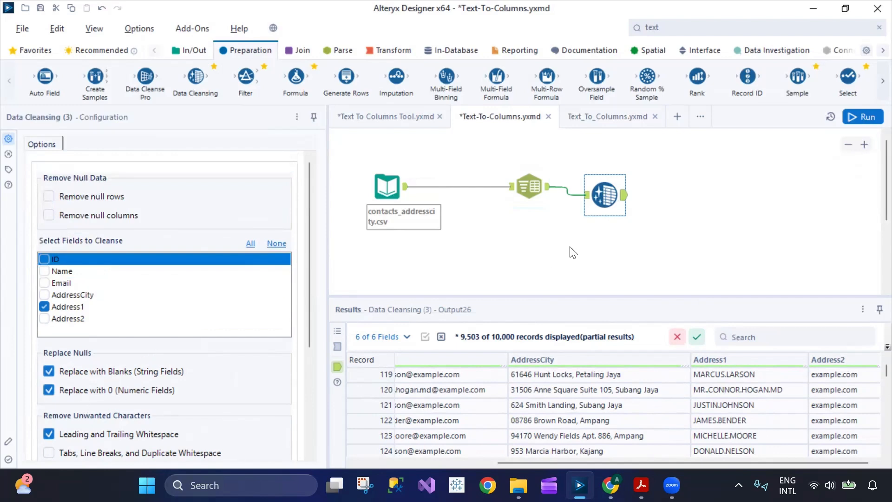
pyautogui.scroll(-3, 203, 352)
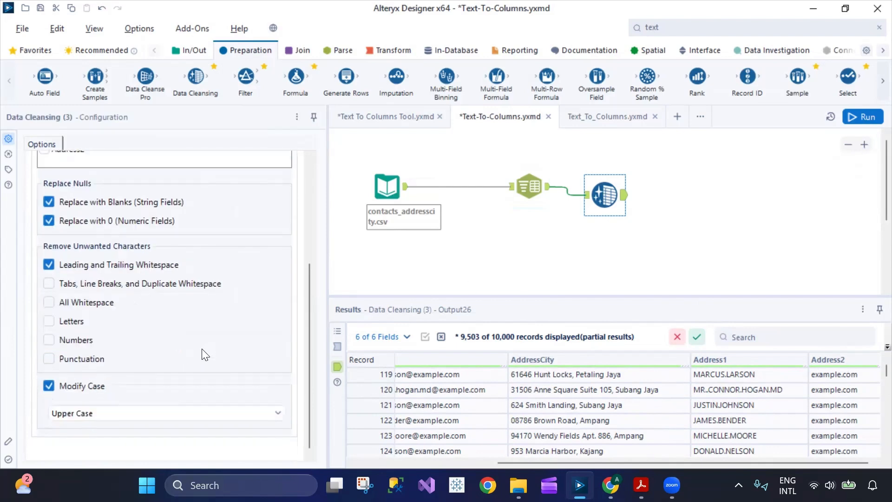
pyautogui.scroll(3, 204, 351)
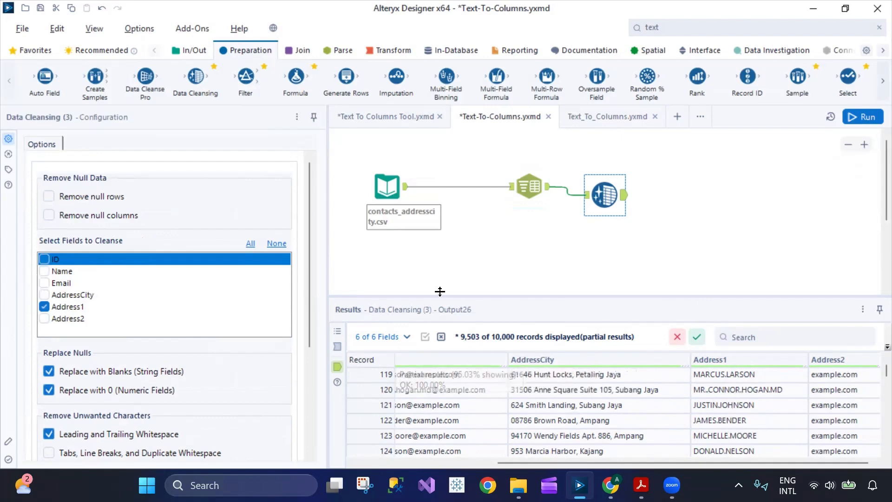
# Add a Find Replace tool connected to the Data Cleansing output and set it to find within the Address1 field.
pyautogui.click(673, 29)
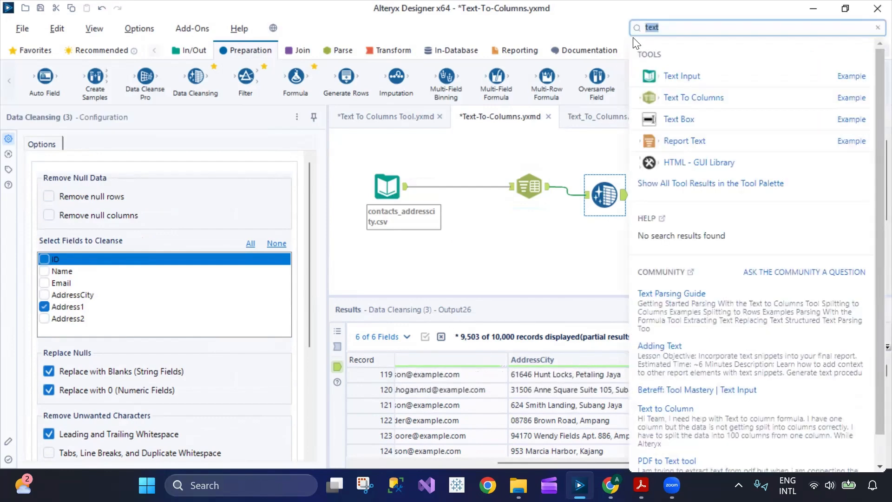
pyautogui.write('repla')
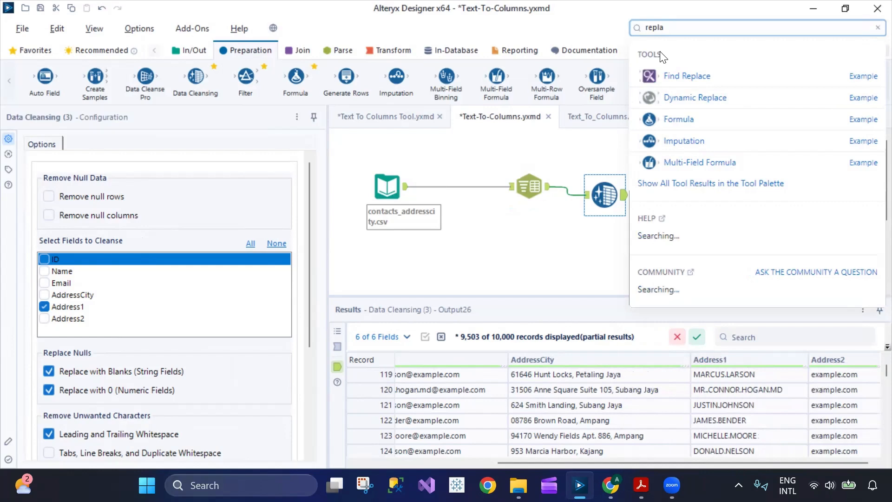
pyautogui.moveTo(671, 76); pyautogui.dragTo(689, 206)
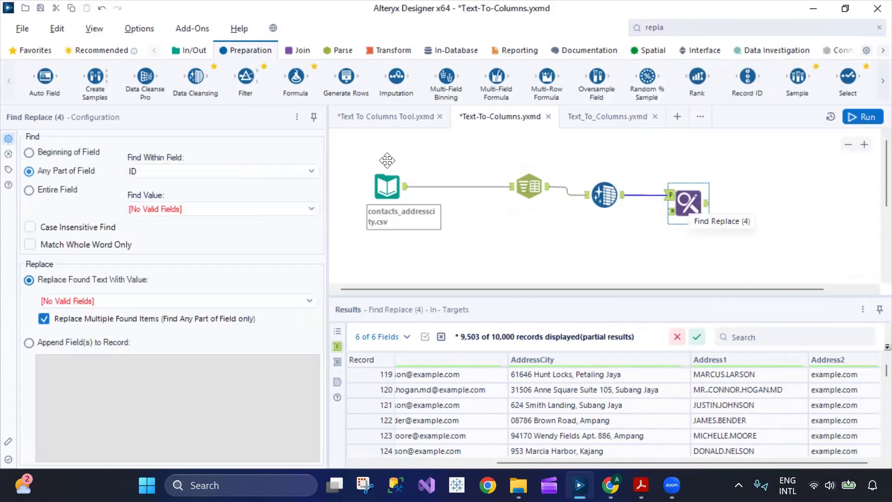
pyautogui.click(189, 170)
pyautogui.click(167, 224)
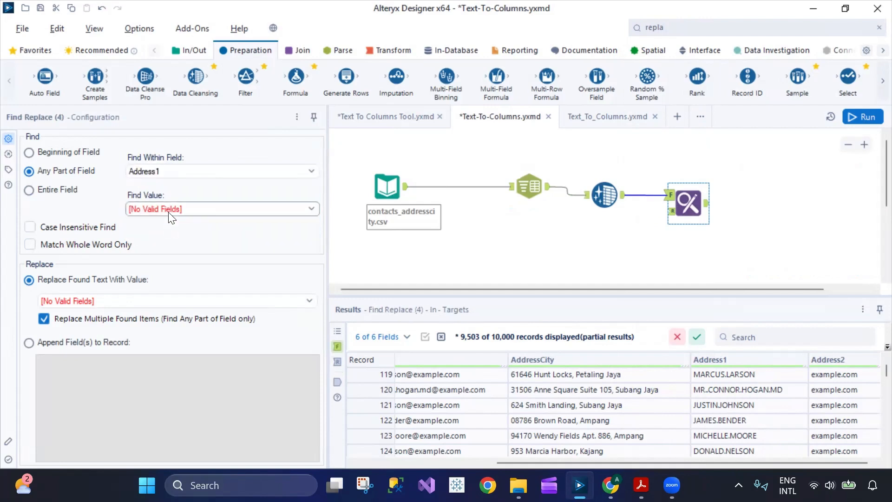
# Set Find Replace to Any Part of Field, Match Whole Word Only and Append Field(s) to Record, and run the workflow.
pyautogui.click(42, 153)
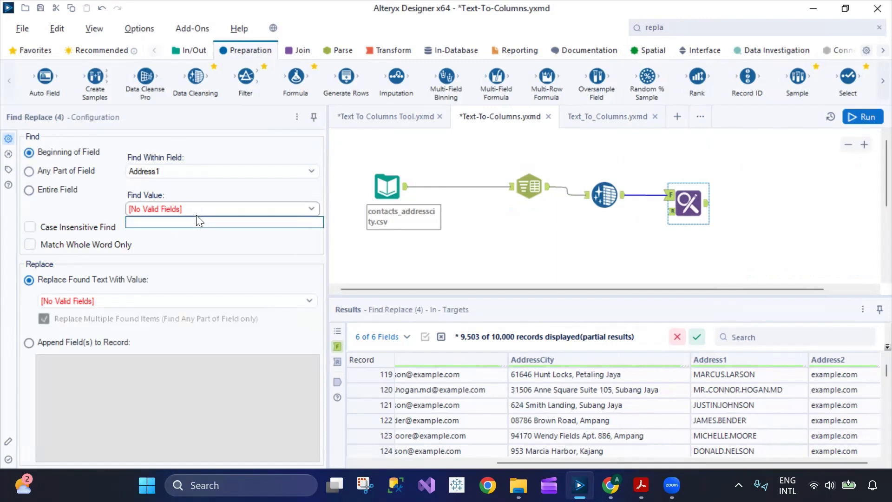
pyautogui.click(39, 171)
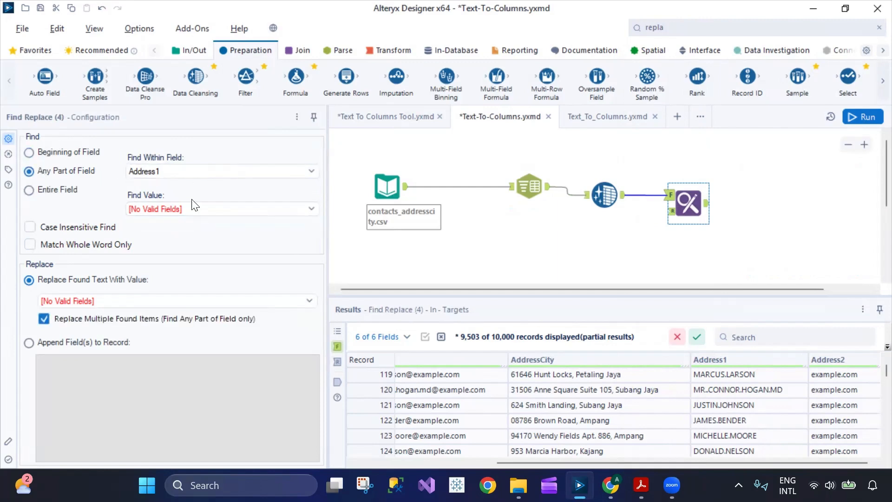
pyautogui.click(78, 300)
pyautogui.click(78, 300)
pyautogui.click(29, 343)
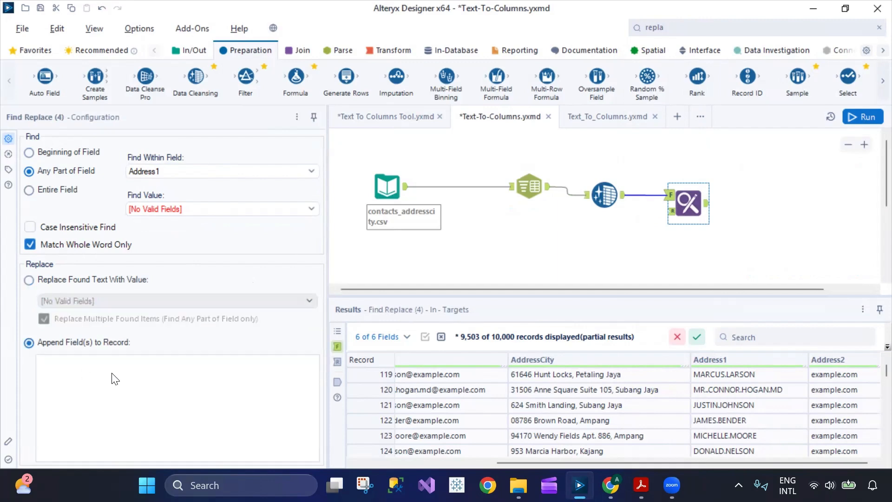
pyautogui.click(855, 118)
pyautogui.click(688, 204)
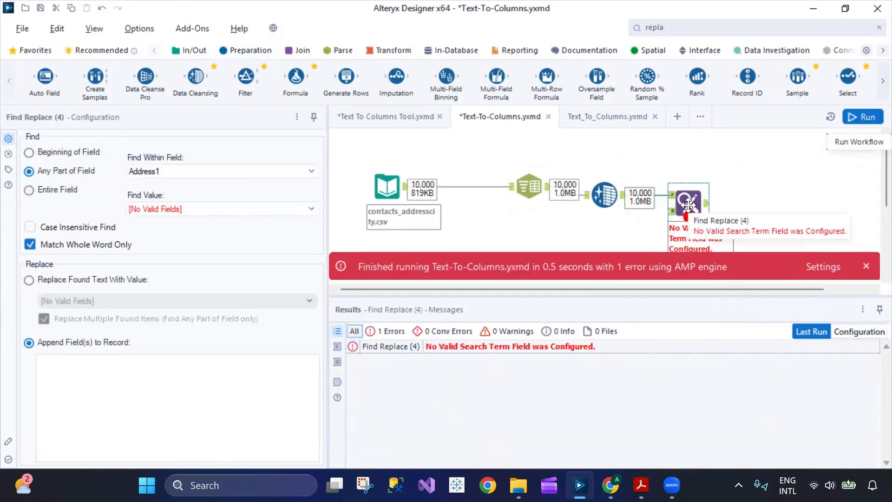
# Set Find Replace to Entire Field and look for an available Find Value, trying Address2 and returning to Address1.
pyautogui.click(253, 210)
pyautogui.click(36, 188)
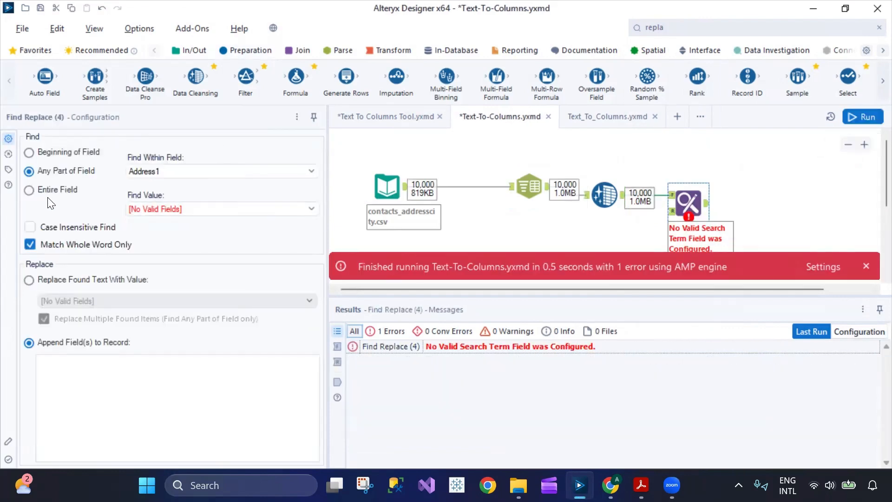
pyautogui.click(54, 191)
pyautogui.click(173, 209)
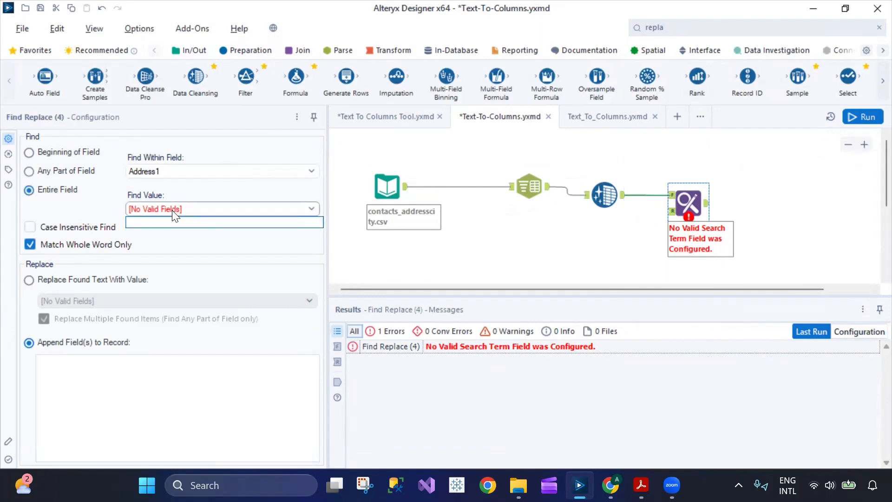
pyautogui.click(177, 172)
pyautogui.click(182, 172)
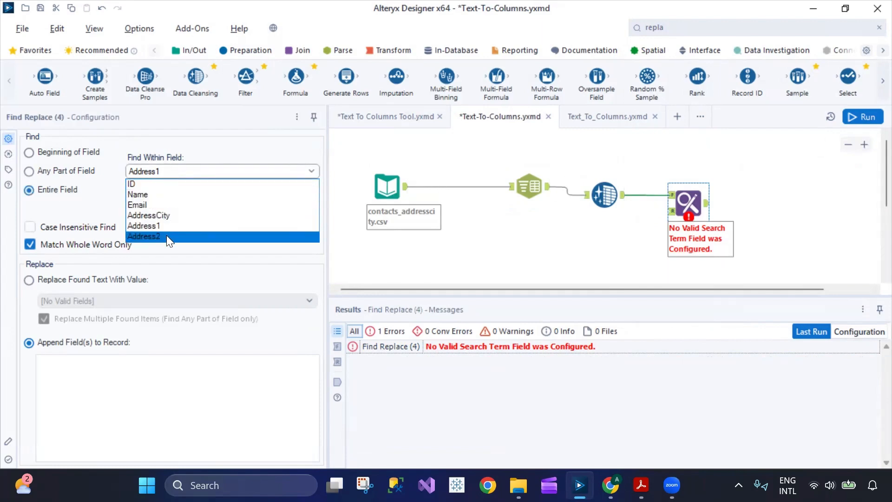
pyautogui.click(166, 235)
pyautogui.click(188, 171)
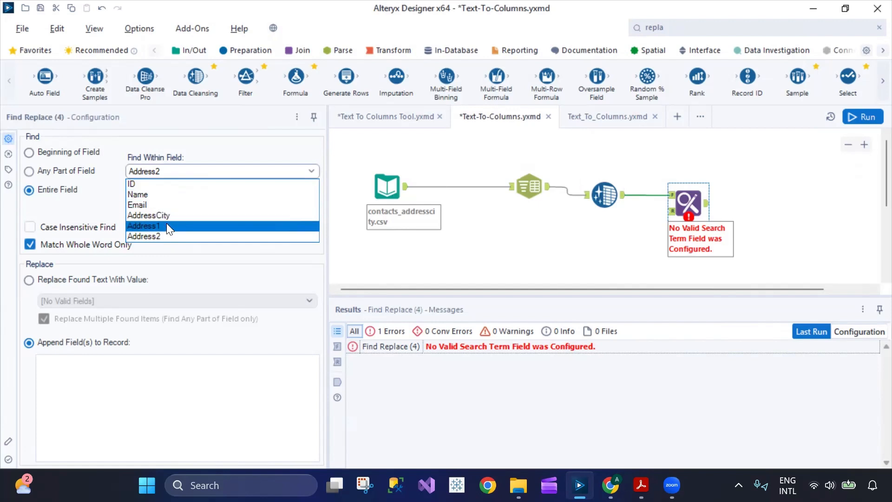
pyautogui.click(167, 224)
pyautogui.click(169, 211)
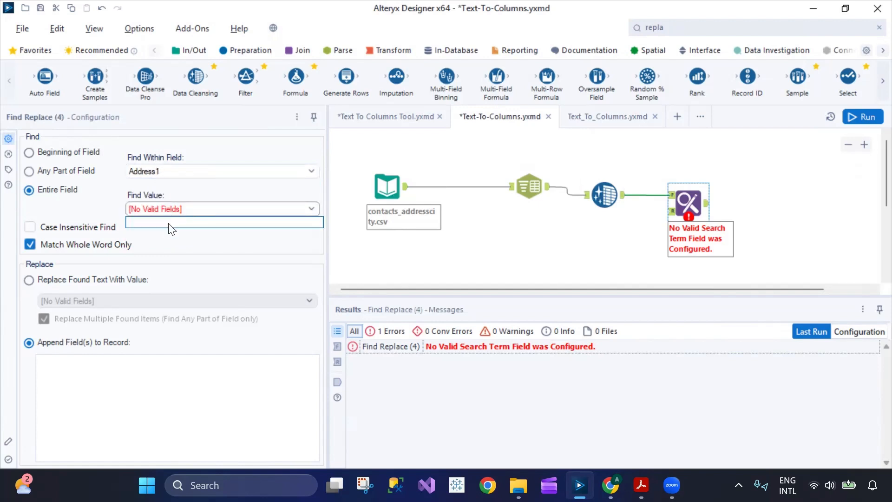
pyautogui.click(177, 212)
# Enable Case Insensitive Find, disable Match Whole Word Only, and set Find Replace to search the Beginning of Field in Address1.
pyautogui.click(33, 230)
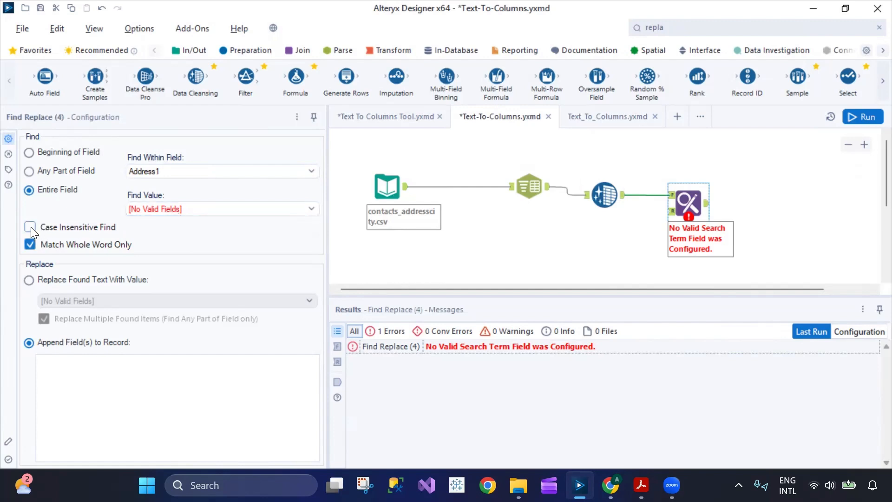
pyautogui.click(31, 227)
pyautogui.click(32, 244)
pyautogui.click(168, 214)
pyautogui.click(168, 239)
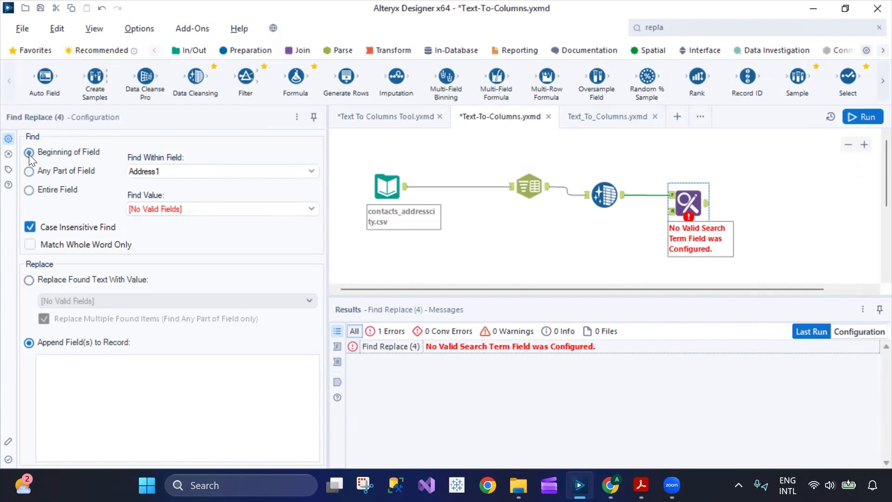
pyautogui.click(177, 171)
pyautogui.click(157, 230)
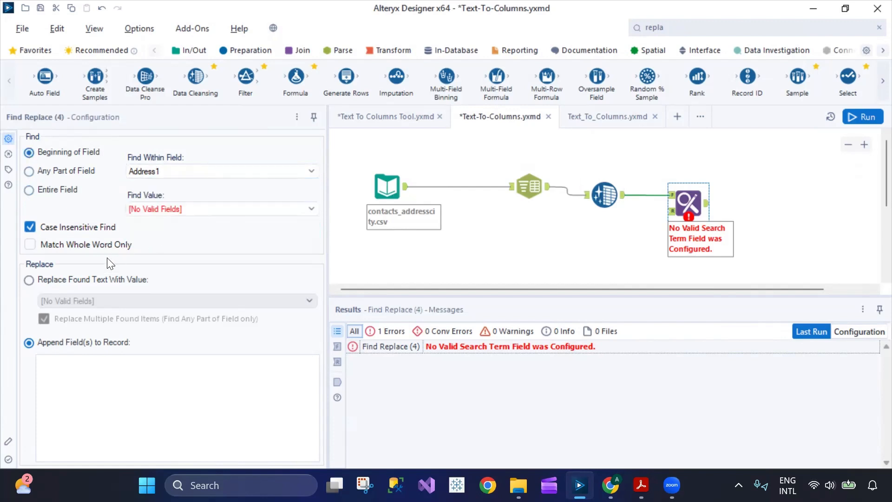
# Select Replace Found Text With Value, look for an available replacement field, and enable Match Whole Word Only.
pyautogui.click(42, 280)
pyautogui.click(97, 305)
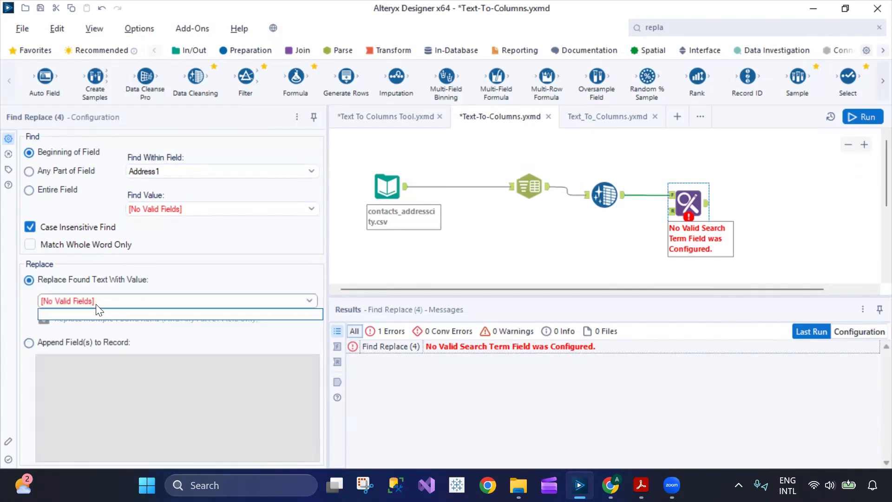
pyautogui.click(96, 304)
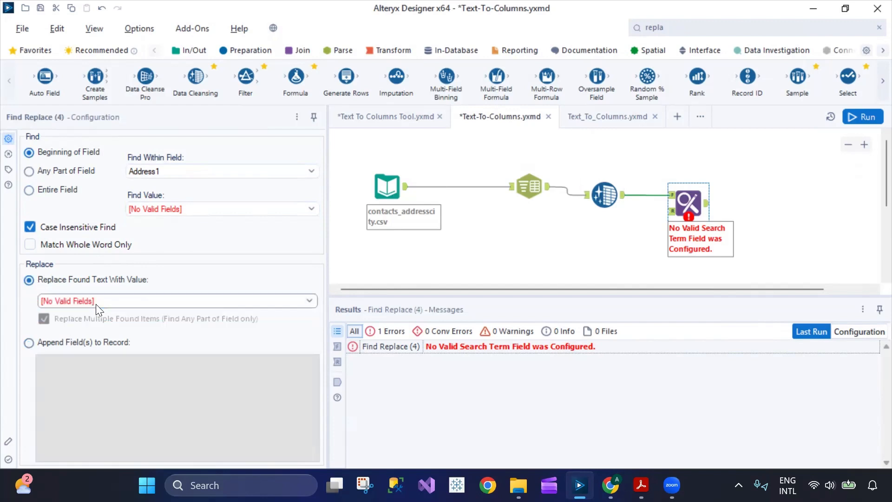
pyautogui.click(30, 245)
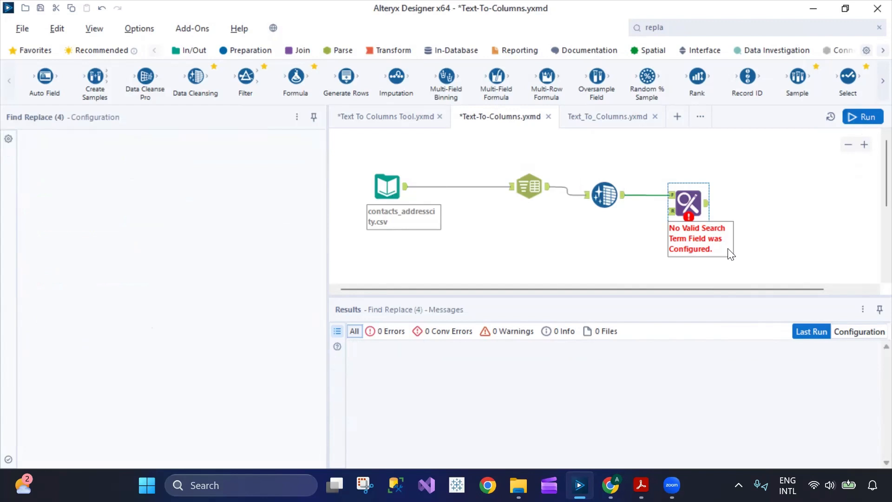
# Run the workflow, check the Find Replace output, and delete the Find Replace tool.
pyautogui.hotkey('ctrl', 'r')
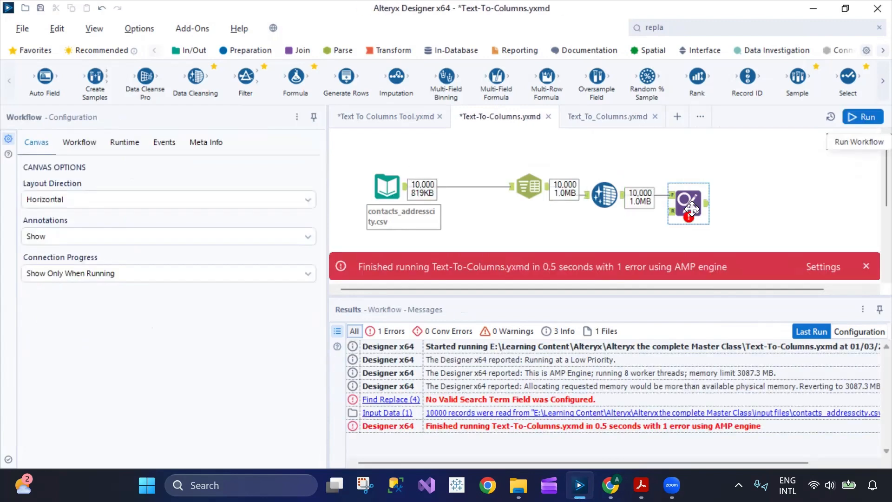
pyautogui.click(692, 210)
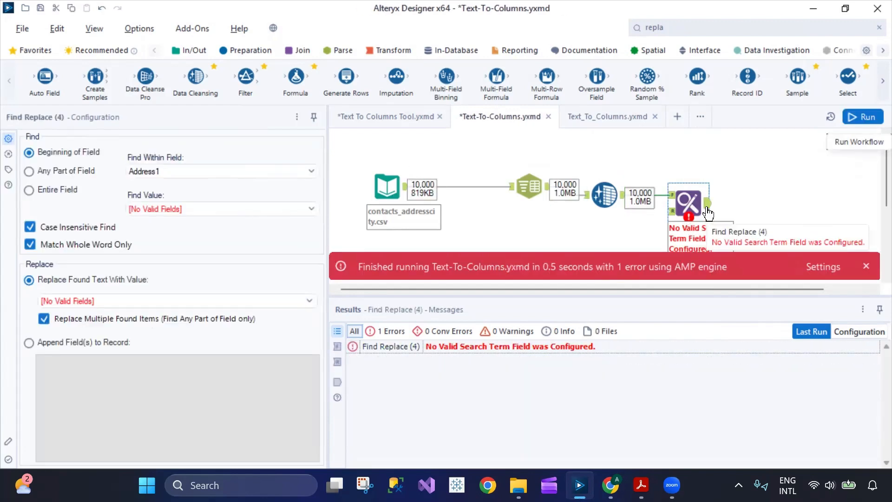
pyautogui.click(707, 205)
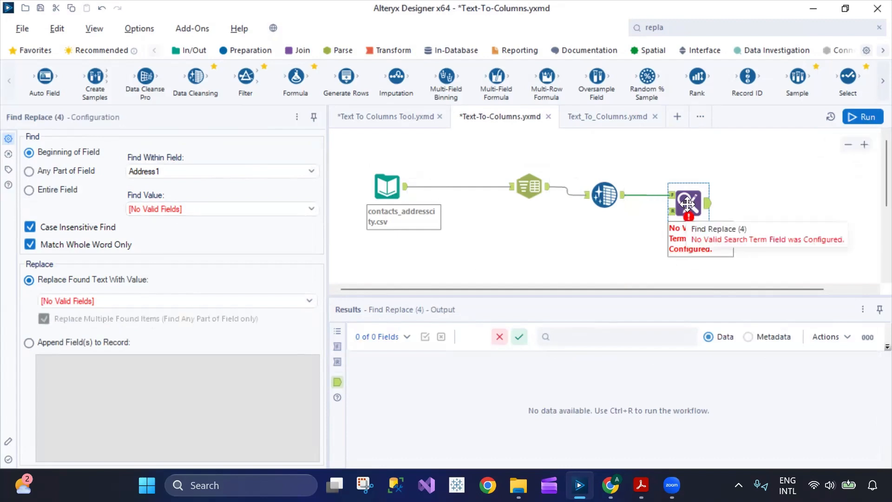
pyautogui.press('Delete')
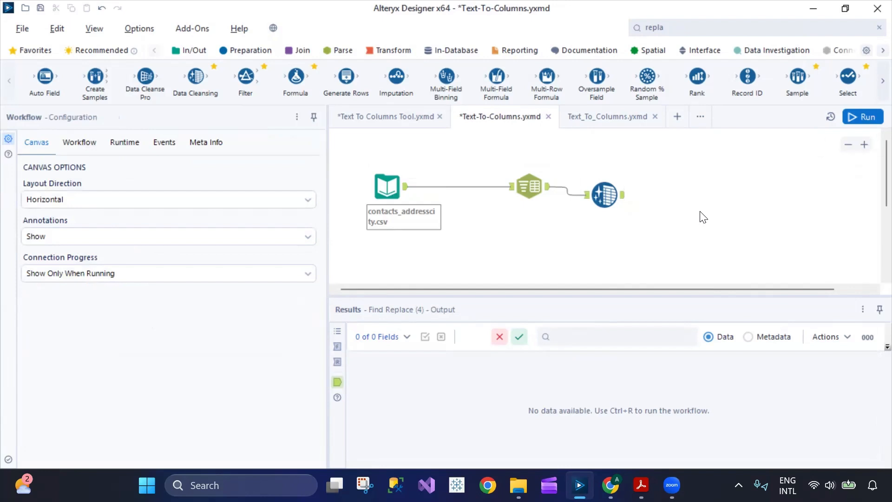
# Review the Data Cleansing options and output columns again, and switch to the Text To Columns Tool workflow.
pyautogui.click(605, 194)
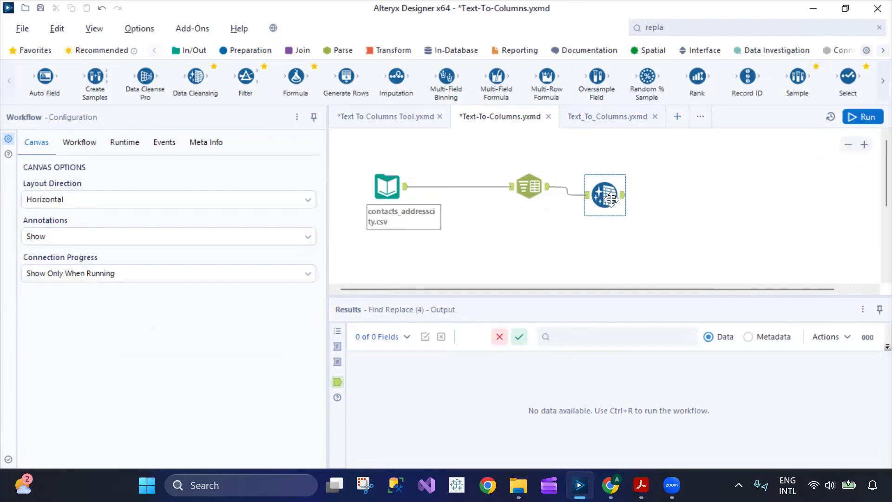
pyautogui.scroll(-3, 138, 383)
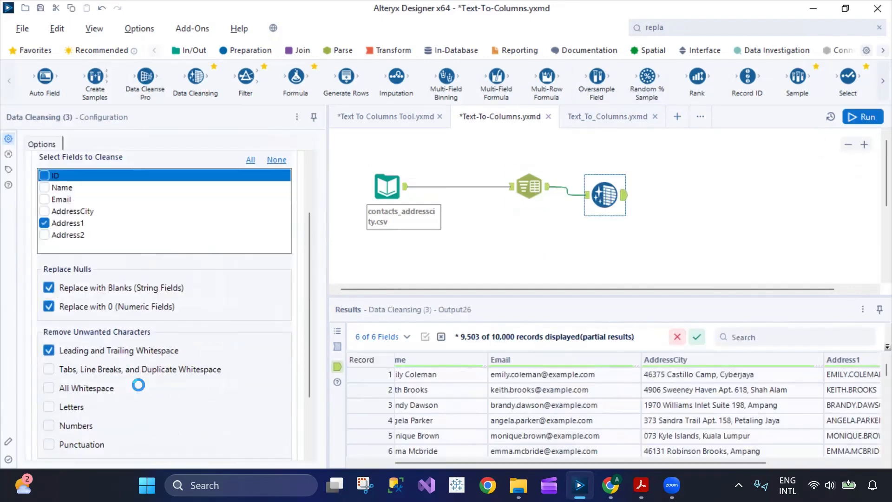
pyautogui.scroll(-2, 141, 393)
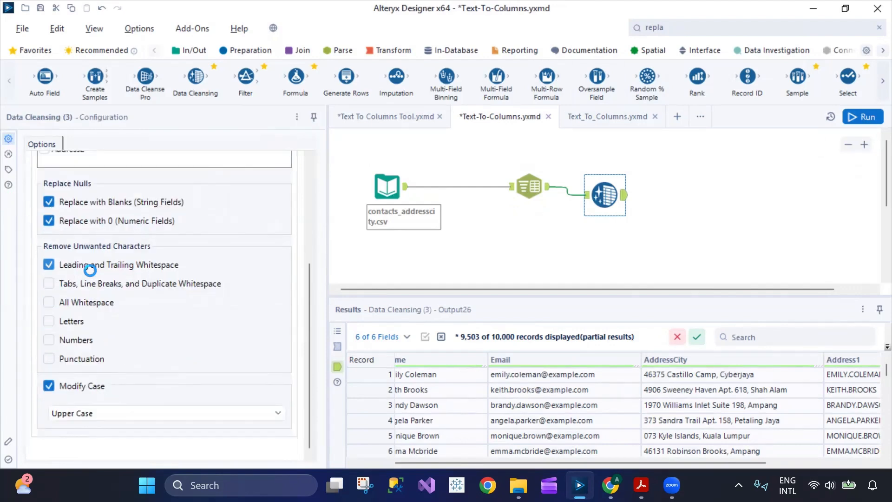
pyautogui.scroll(4, 90, 270)
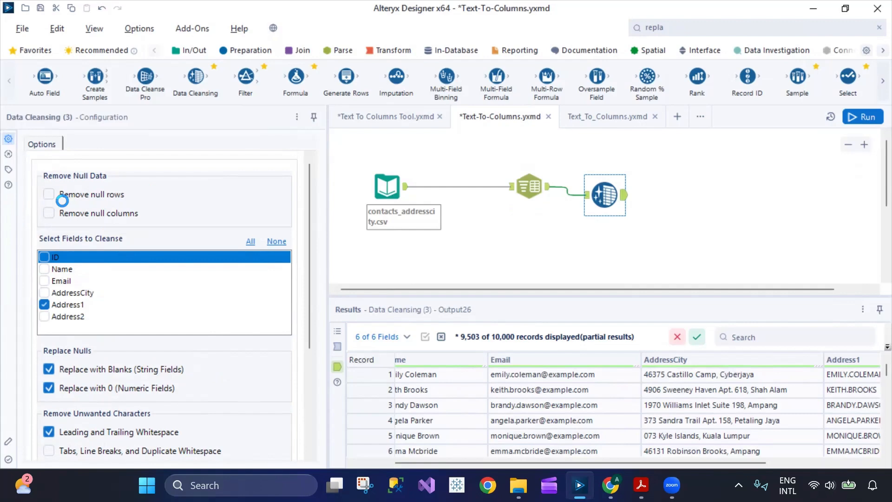
pyautogui.scroll(-4, 170, 348)
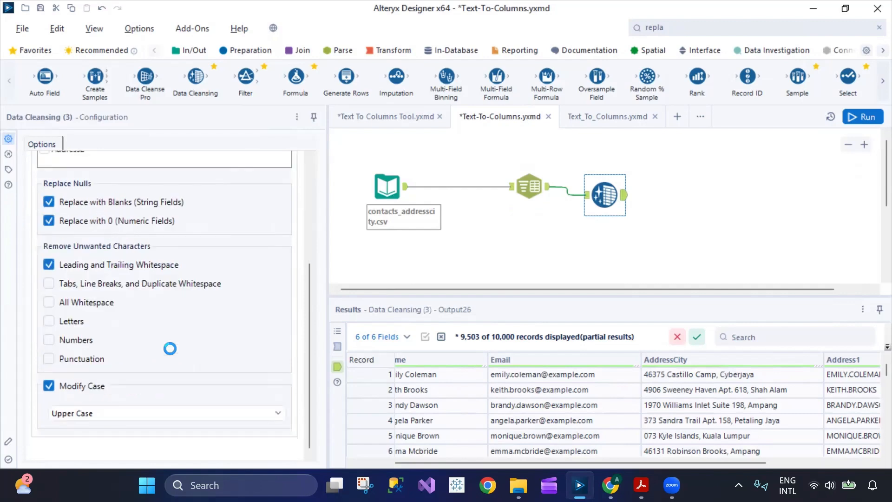
pyautogui.click(533, 190)
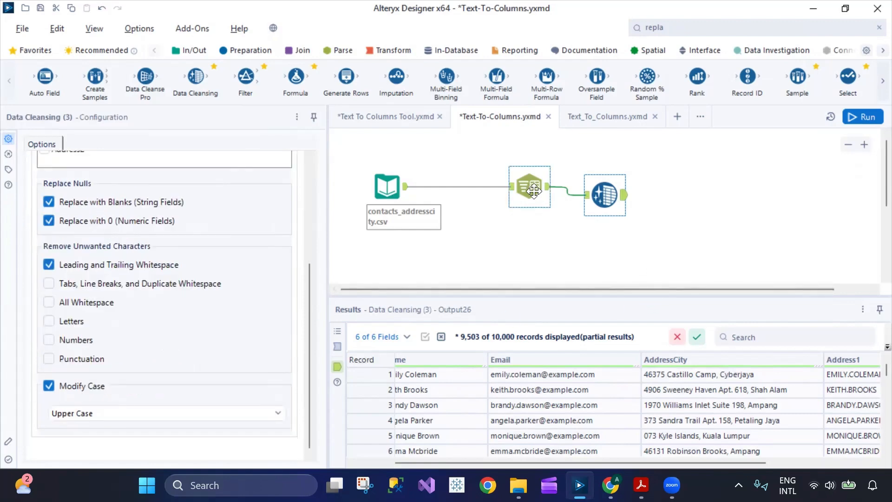
pyautogui.click(607, 193)
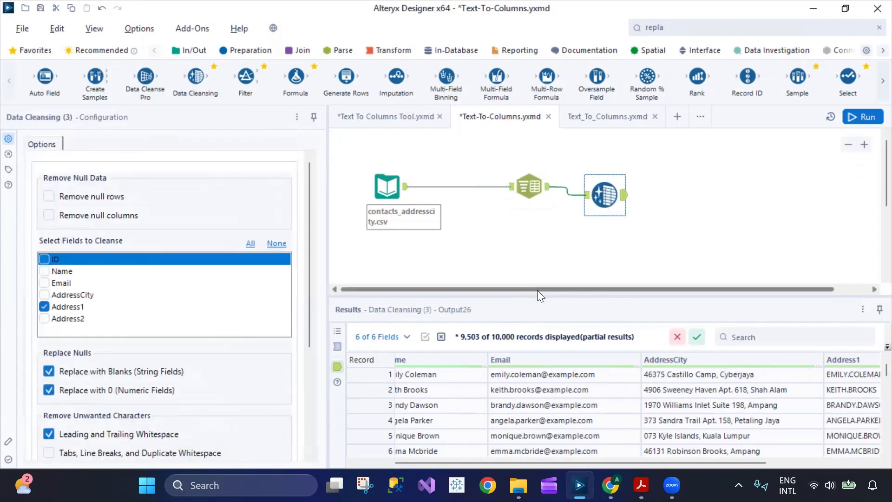
pyautogui.moveTo(605, 464); pyautogui.dragTo(418, 462)
pyautogui.click(395, 117)
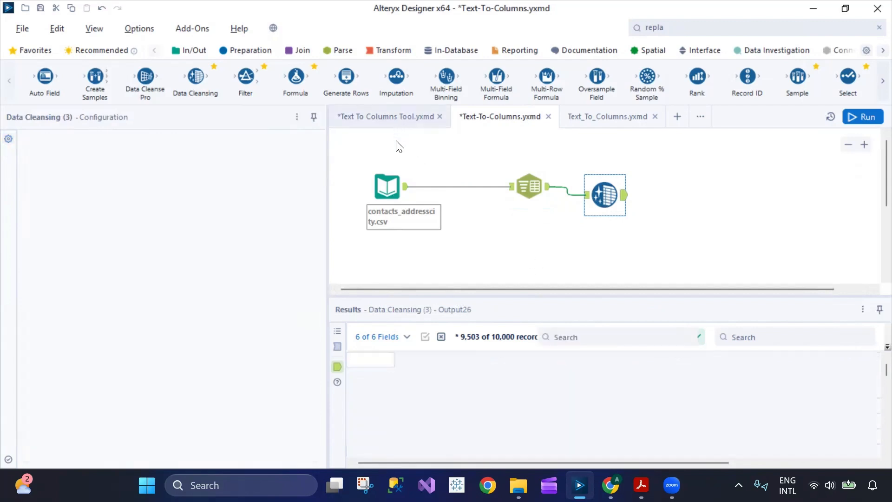